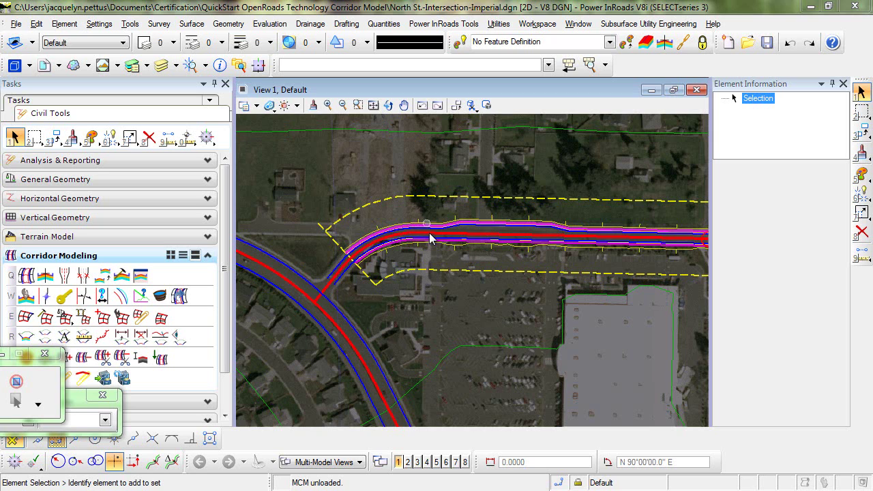
# Select the North St. corridor and its template drop to check its 11+50.00 to 21+19.46 range.
pyautogui.click(387, 257)
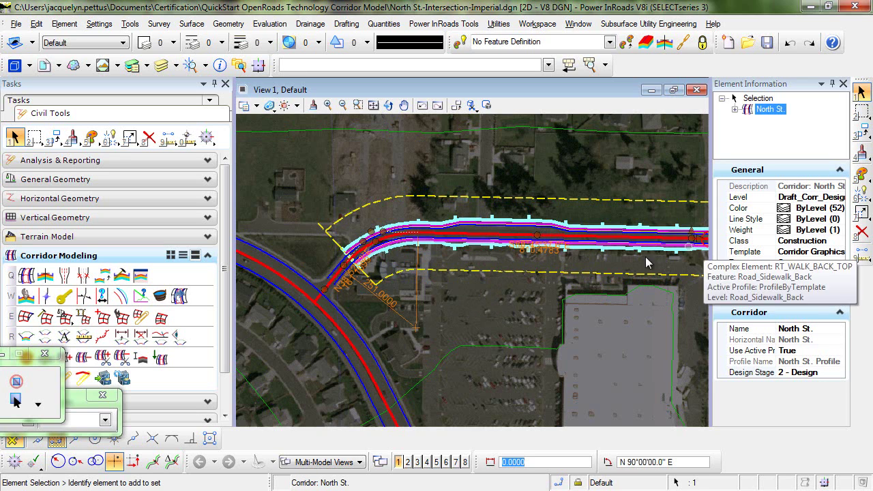
pyautogui.click(319, 228)
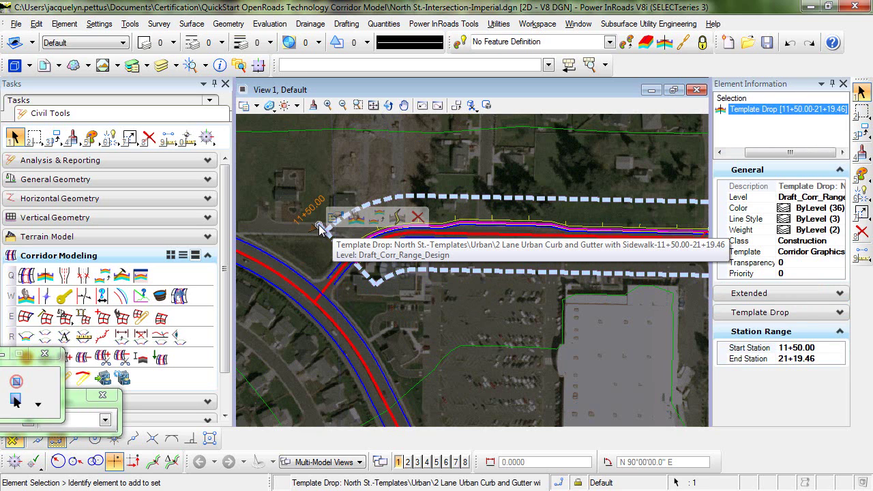
pyautogui.click(319, 228)
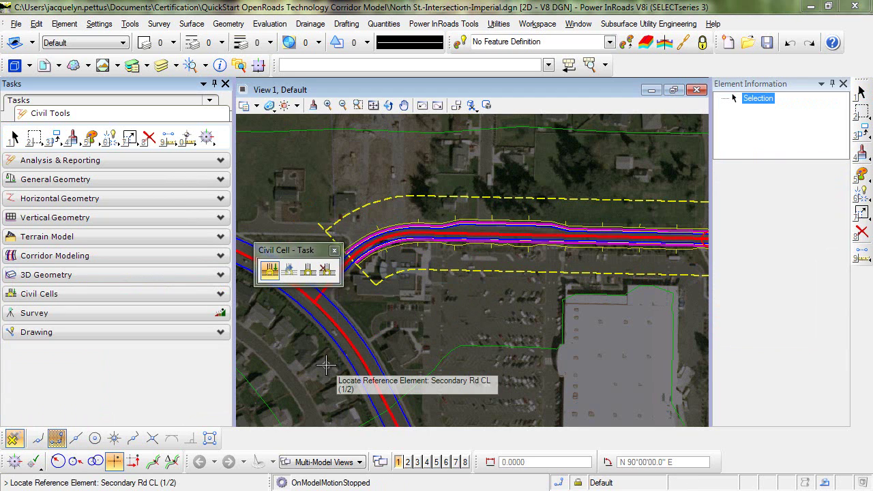
# Start Place Civil Cell with Basic "T" chosen from T-Intersections.dgnlib.
pyautogui.click(220, 295)
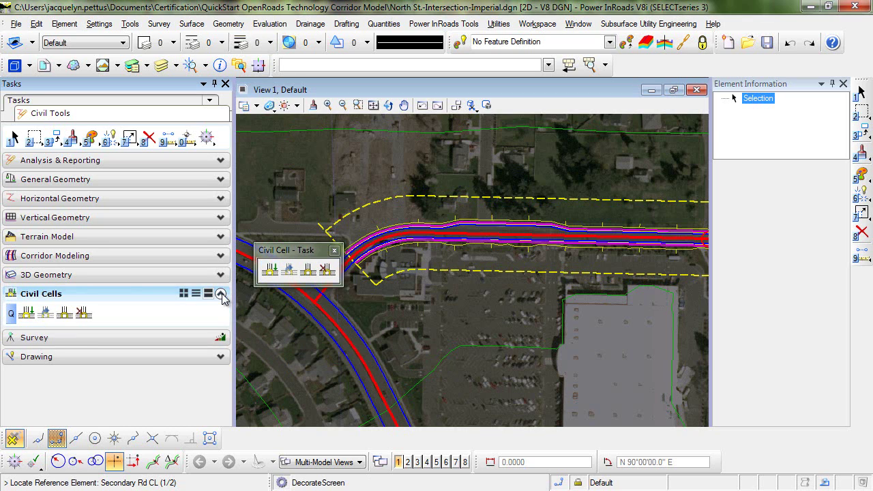
pyautogui.click(26, 313)
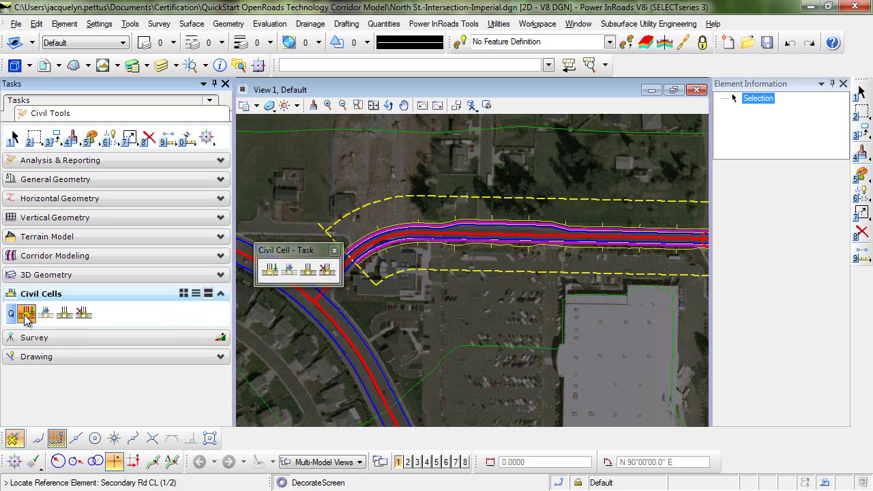
pyautogui.moveTo(330, 233); pyautogui.dragTo(414, 181)
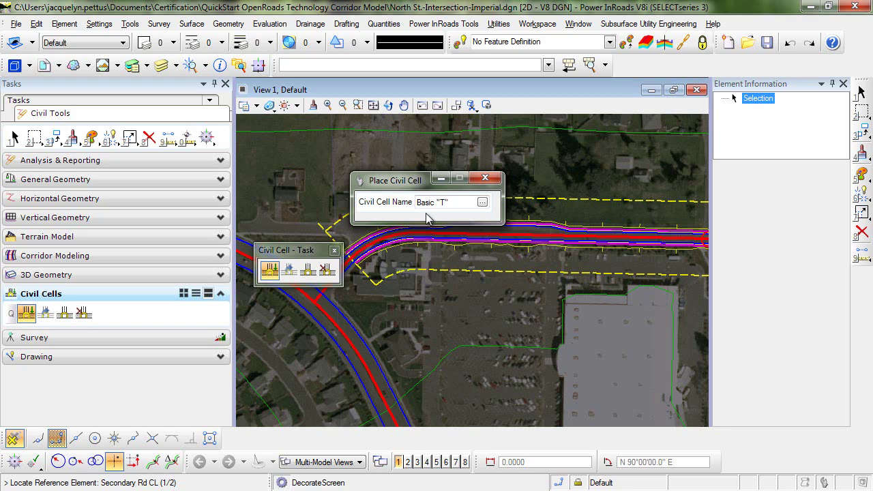
pyautogui.click(482, 203)
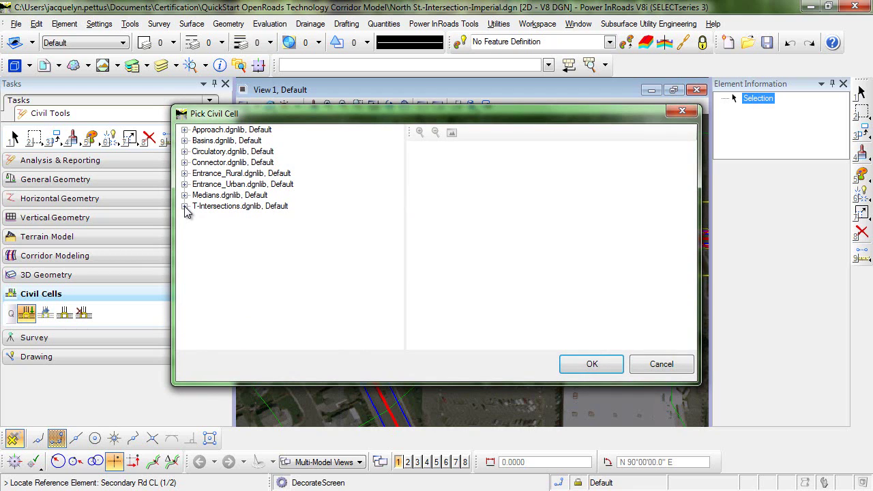
pyautogui.click(184, 206)
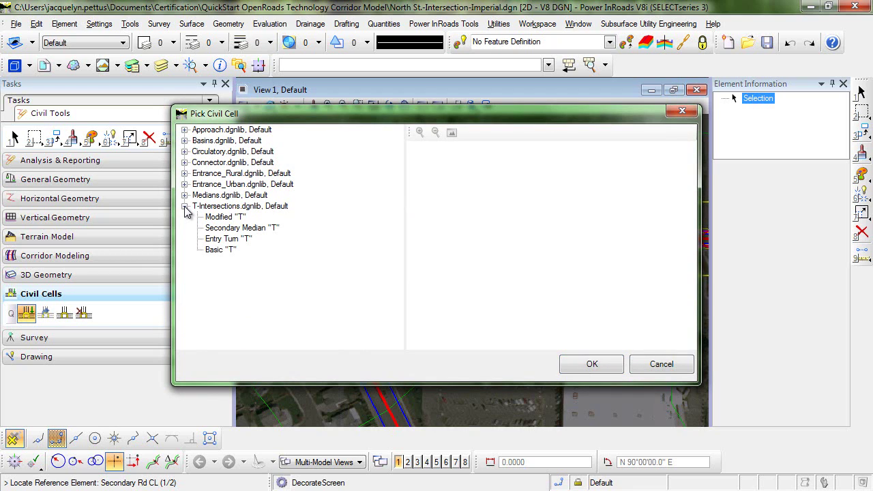
pyautogui.click(215, 250)
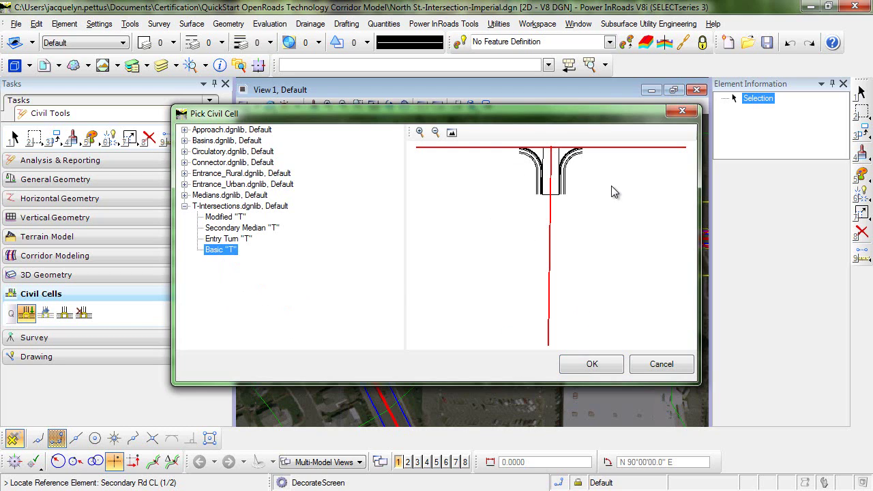
pyautogui.click(610, 366)
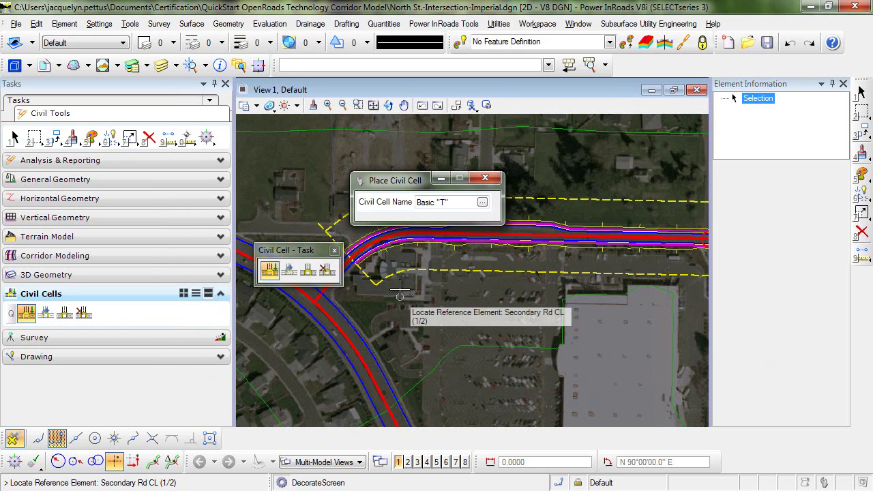
# Place Basic "T" on the secondary road centerline and through-road edge of pavement, without clipping.
pyautogui.moveTo(407, 287); pyautogui.dragTo(430, 299, button='middle')
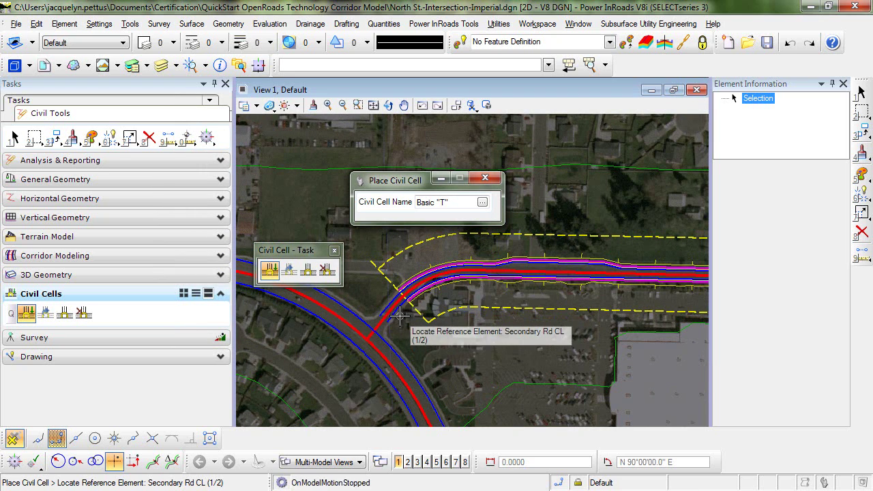
pyautogui.scroll(3, 399, 314)
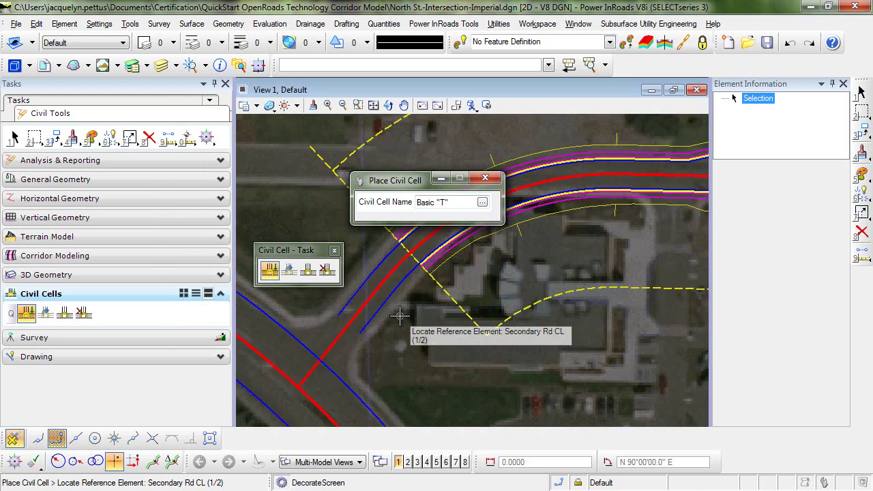
pyautogui.click(370, 297)
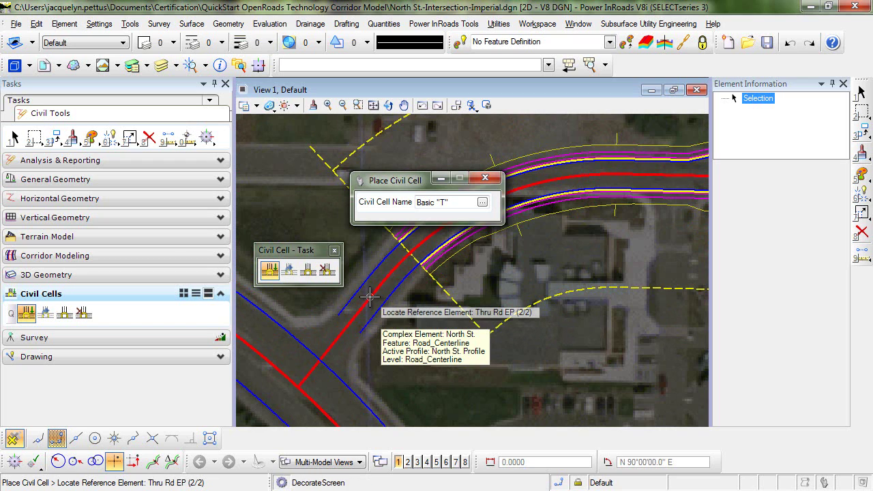
pyautogui.click(332, 369)
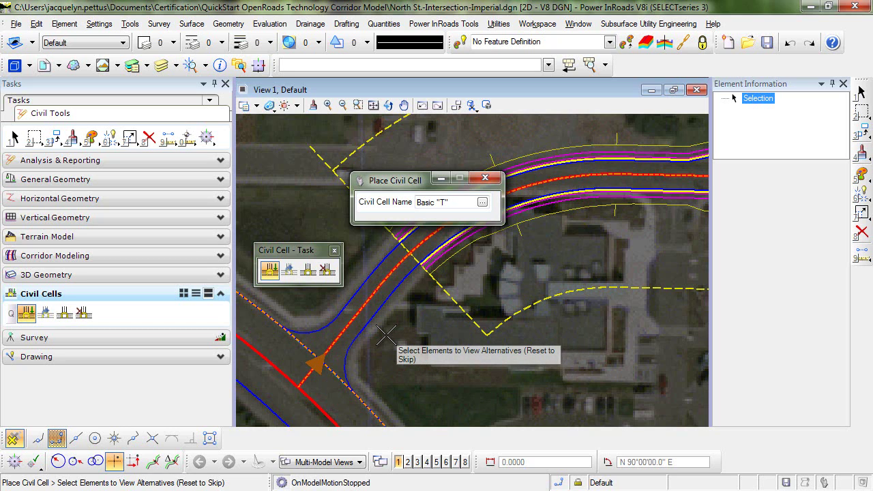
pyautogui.rightClick(386, 337)
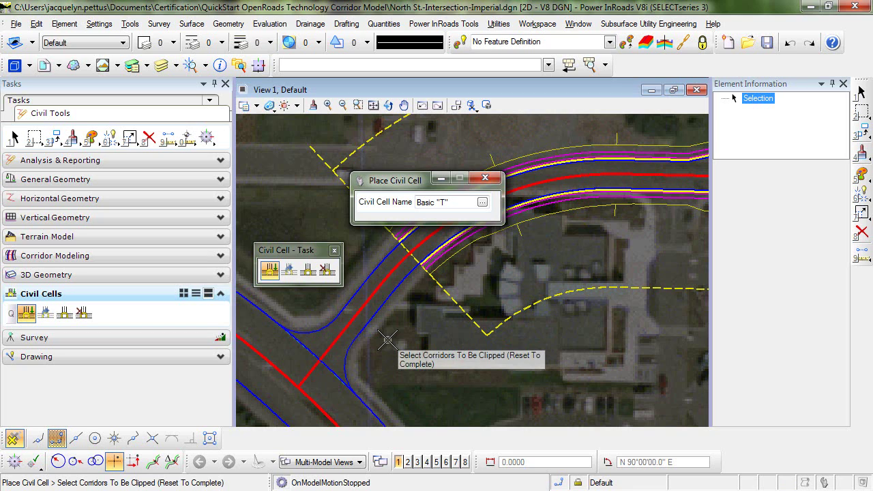
pyautogui.rightClick(386, 339)
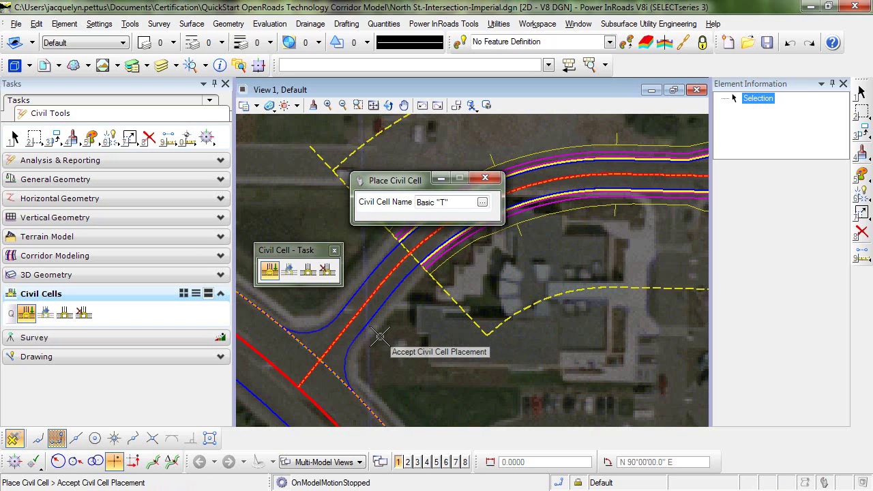
pyautogui.click(380, 337)
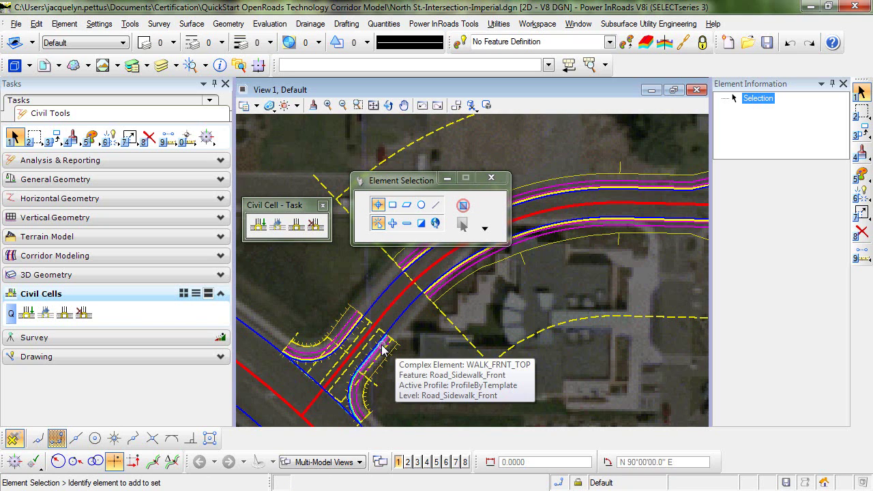
# Move North St.'s template drop start to the civil cell centerline end at station 11+00.07.
pyautogui.click(325, 188)
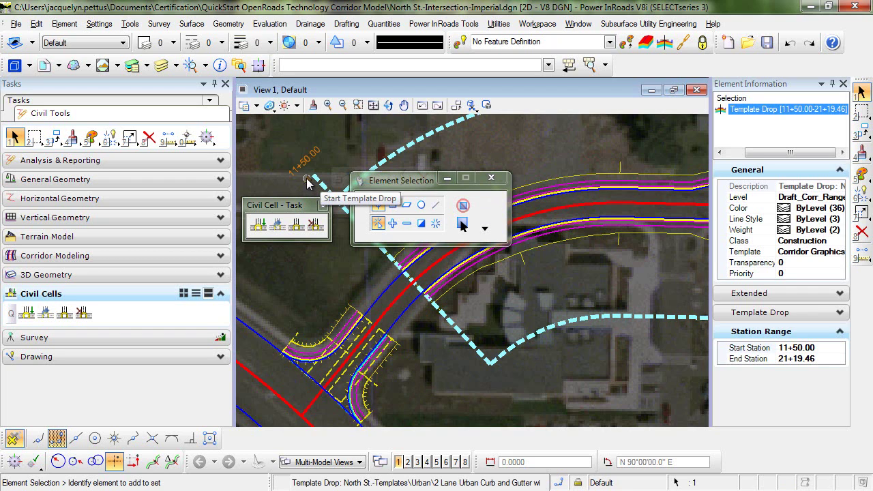
pyautogui.moveTo(290, 205); pyautogui.dragTo(177, 173)
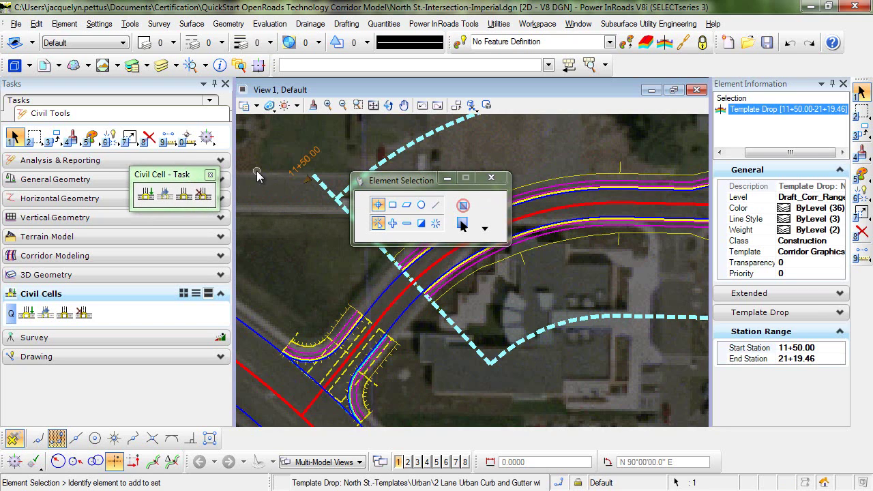
pyautogui.click(303, 179)
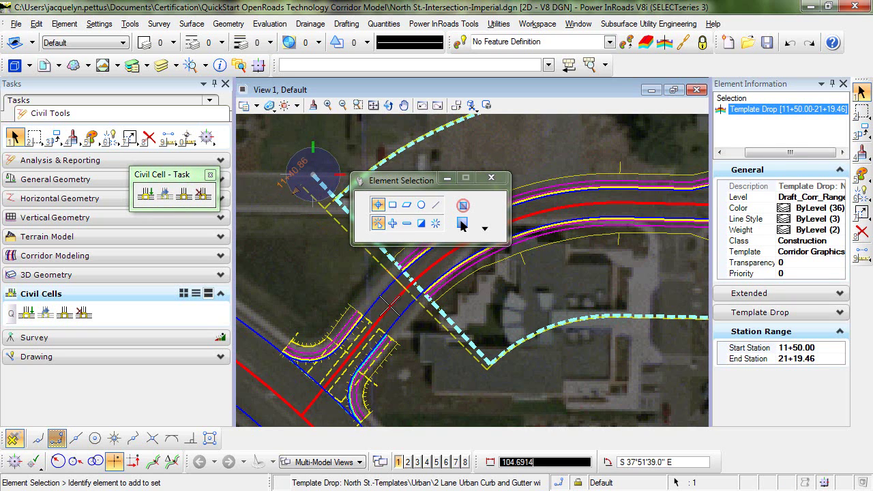
pyautogui.scroll(2, 380, 304)
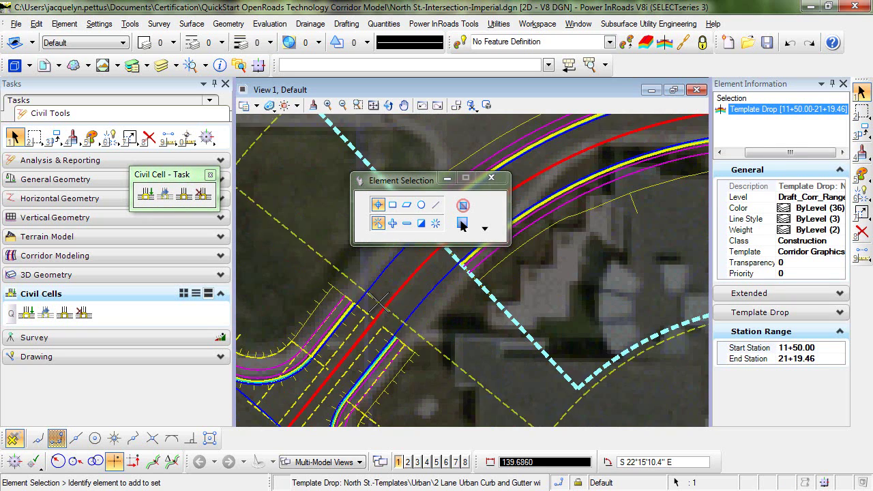
pyautogui.scroll(2, 380, 304)
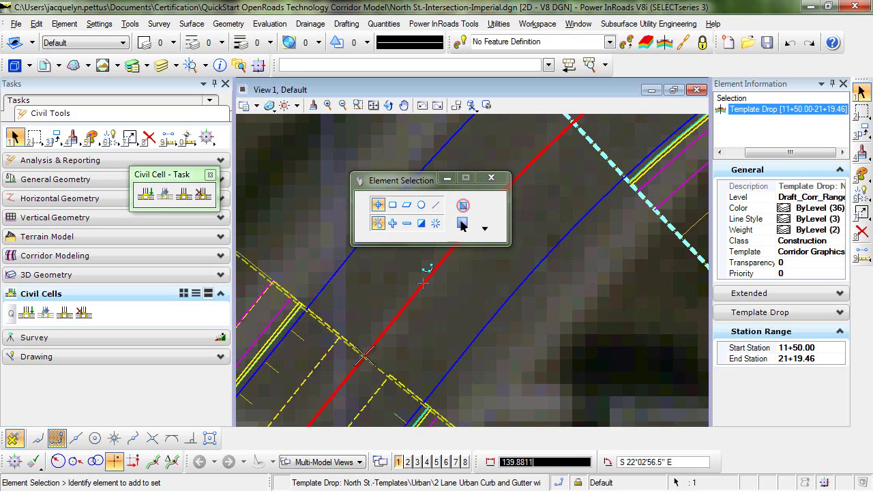
pyautogui.scroll(3, 364, 353)
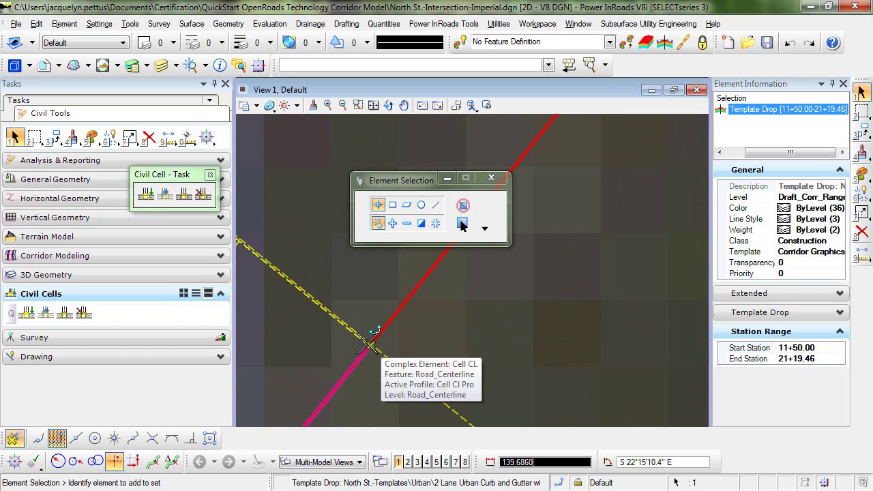
pyautogui.click(528, 335)
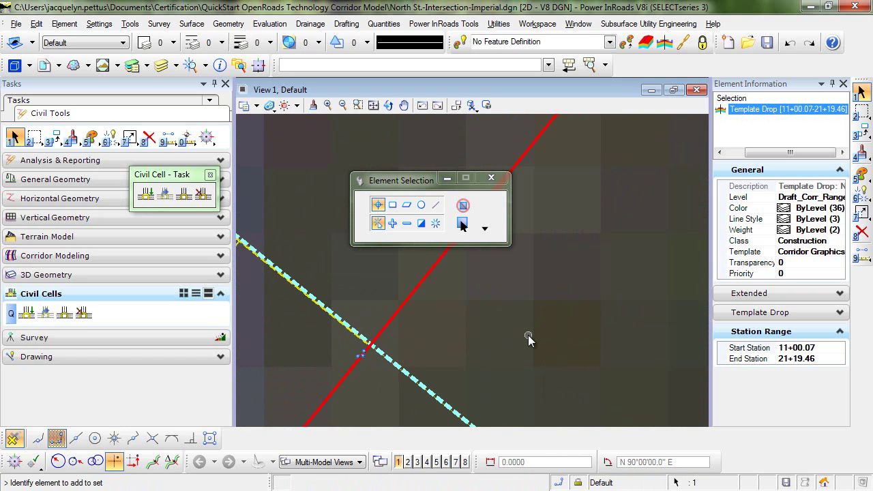
pyautogui.scroll(-3, 528, 335)
pyautogui.moveTo(423, 375); pyautogui.dragTo(425, 325, button='middle')
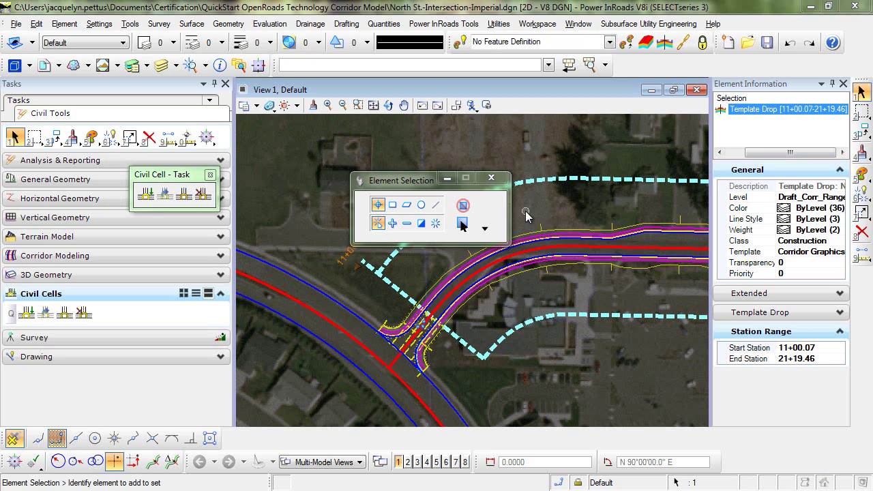
# Show View 6 with the Default-3D model in Illustration:Ignore Lighting display style.
pyautogui.click(446, 462)
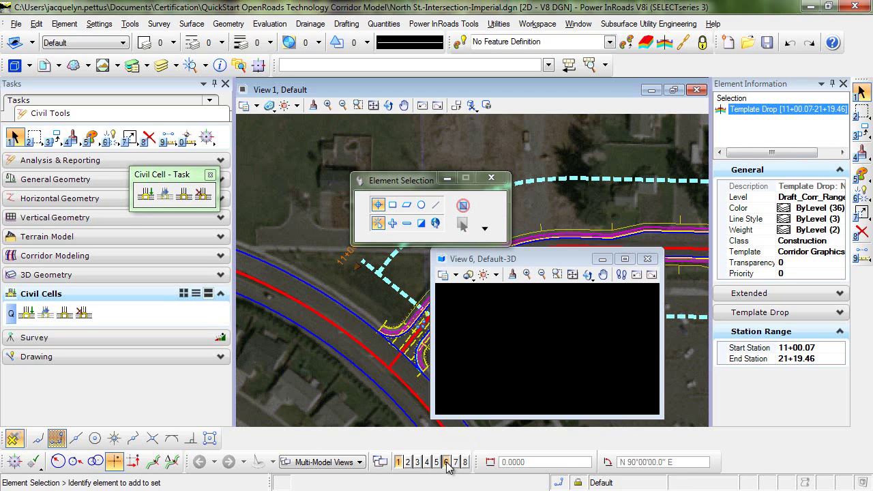
pyautogui.moveTo(560, 256); pyautogui.dragTo(502, 124)
pyautogui.moveTo(441, 180); pyautogui.dragTo(168, 173)
pyautogui.scroll(2, 588, 205)
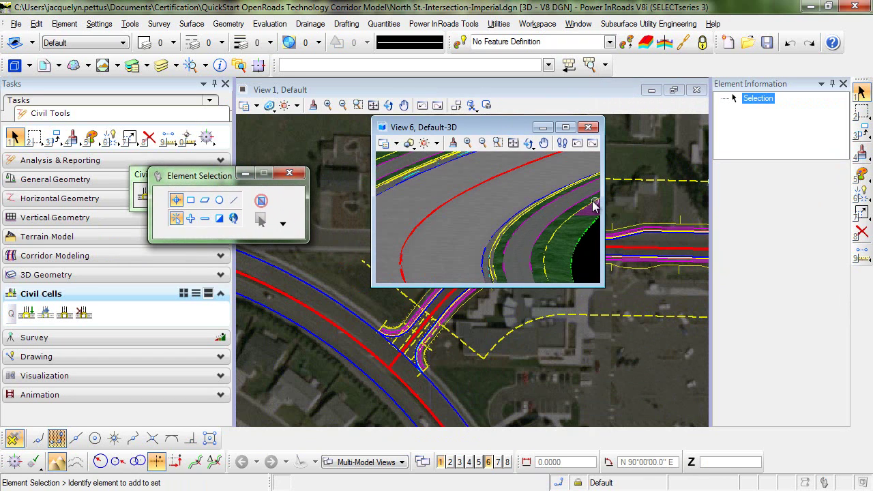
pyautogui.click(396, 145)
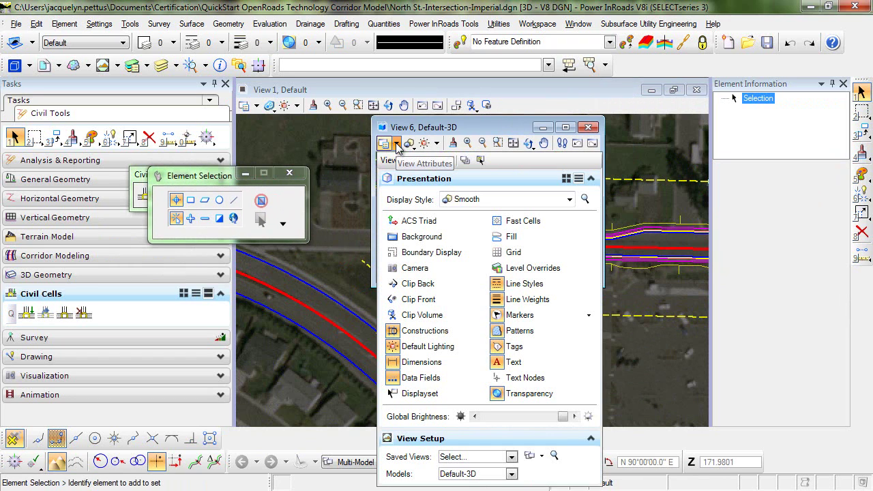
pyautogui.click(512, 475)
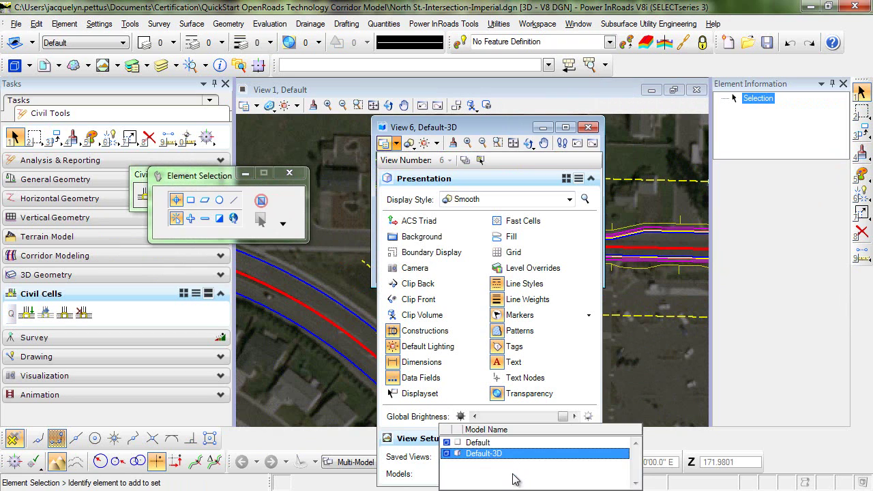
pyautogui.click(484, 454)
pyautogui.click(569, 199)
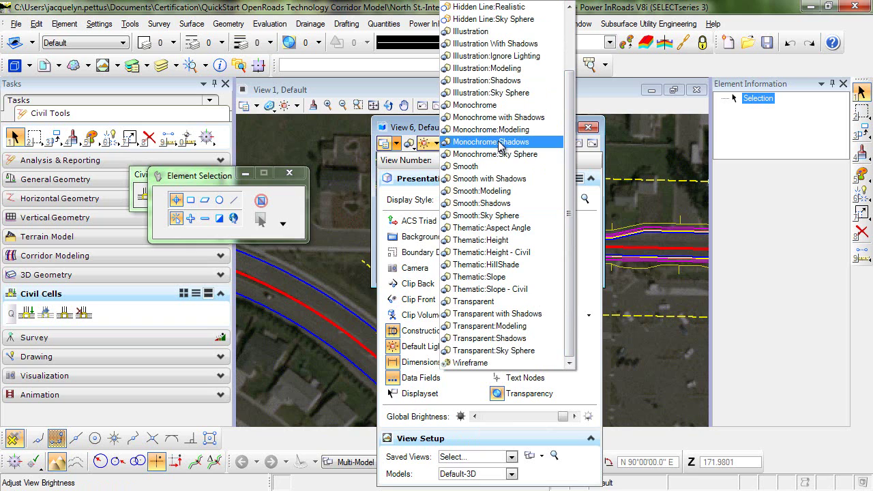
pyautogui.click(482, 60)
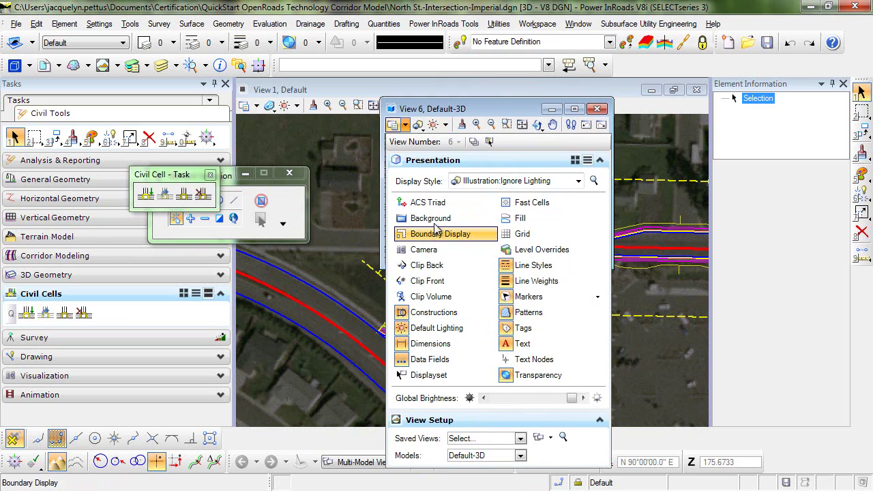
# Maximize View 6 and orbit the intersection corridor in 3D, then restore and enlarge it.
pyautogui.click(574, 110)
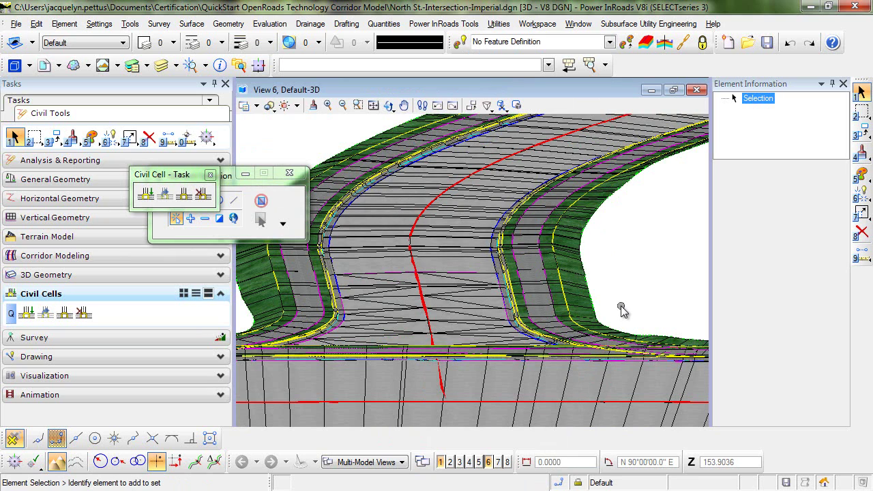
pyautogui.click(390, 110)
pyautogui.click(409, 118)
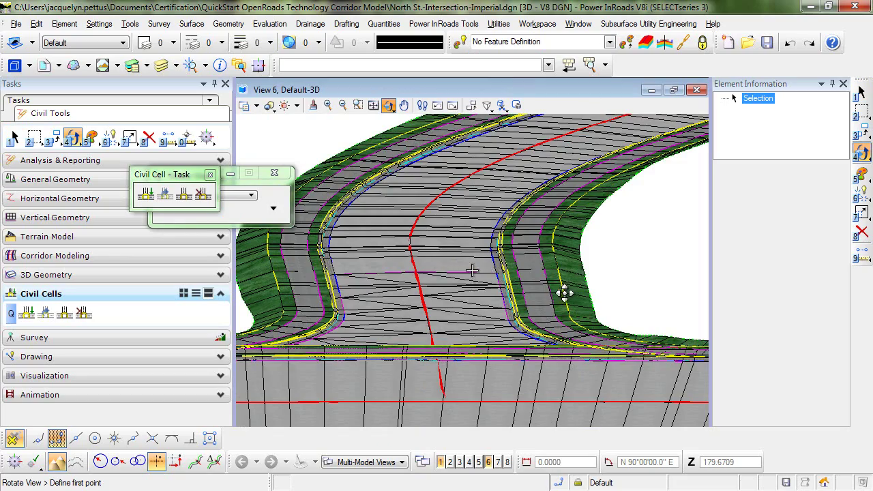
pyautogui.moveTo(559, 293); pyautogui.dragTo(395, 253)
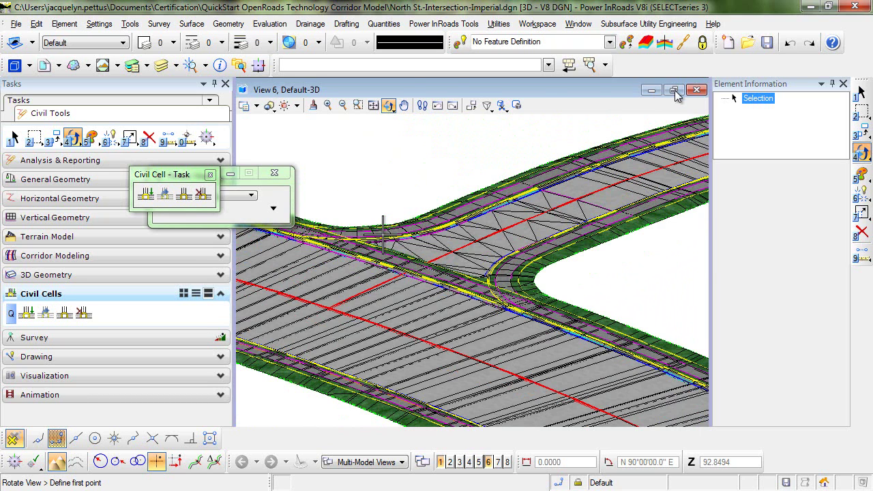
pyautogui.click(673, 90)
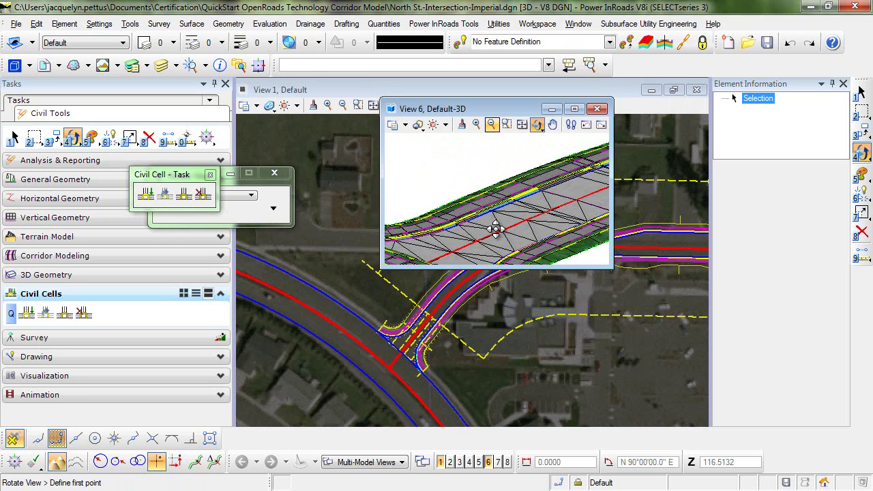
pyautogui.moveTo(495, 231); pyautogui.dragTo(497, 201)
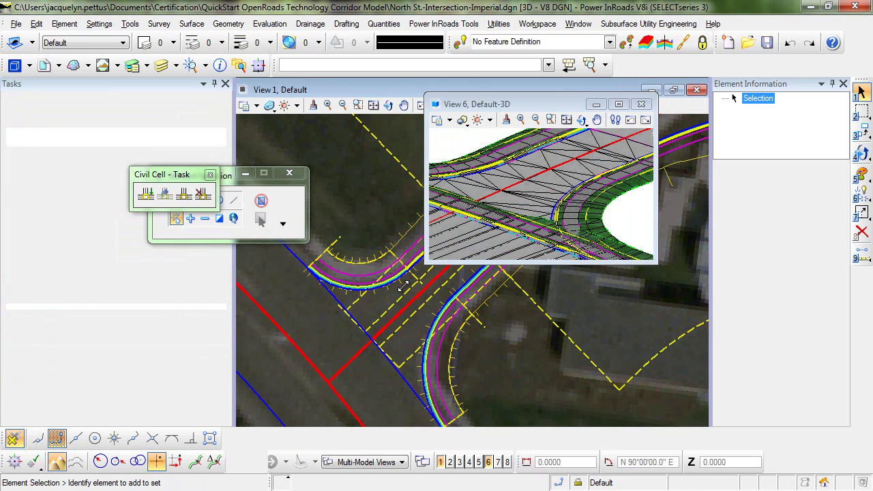
pyautogui.moveTo(425, 262); pyautogui.dragTo(386, 302)
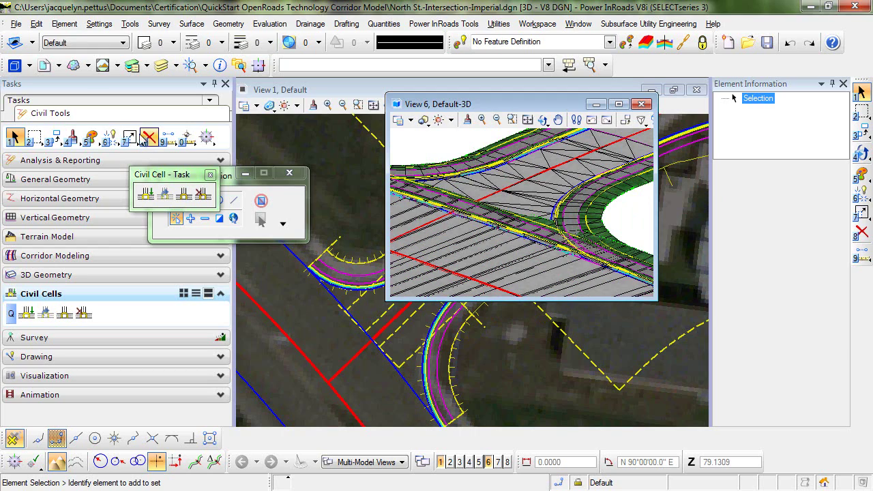
# Open the design file South Blvd - Imperial.dgn.
pyautogui.click(15, 23)
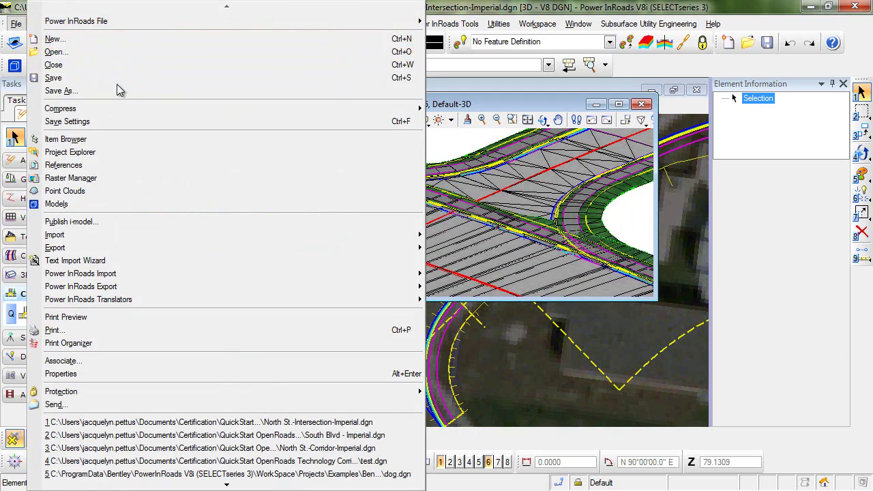
pyautogui.click(34, 52)
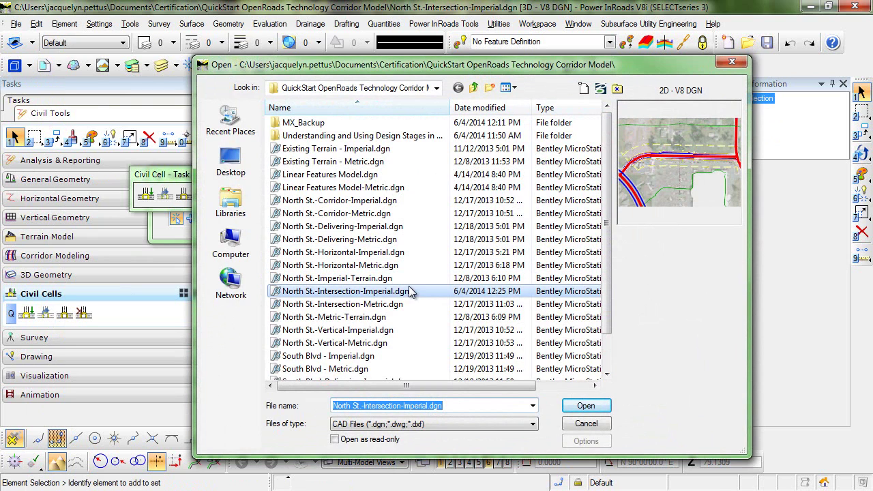
pyautogui.click(362, 355)
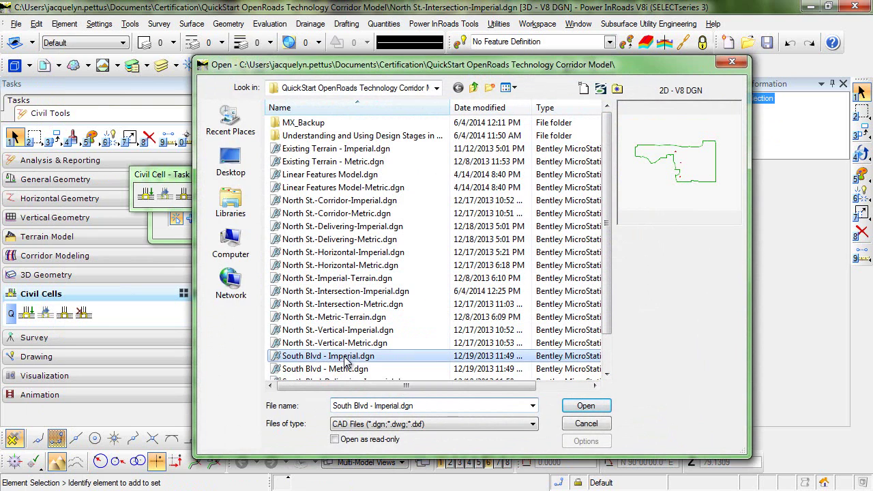
pyautogui.click(584, 407)
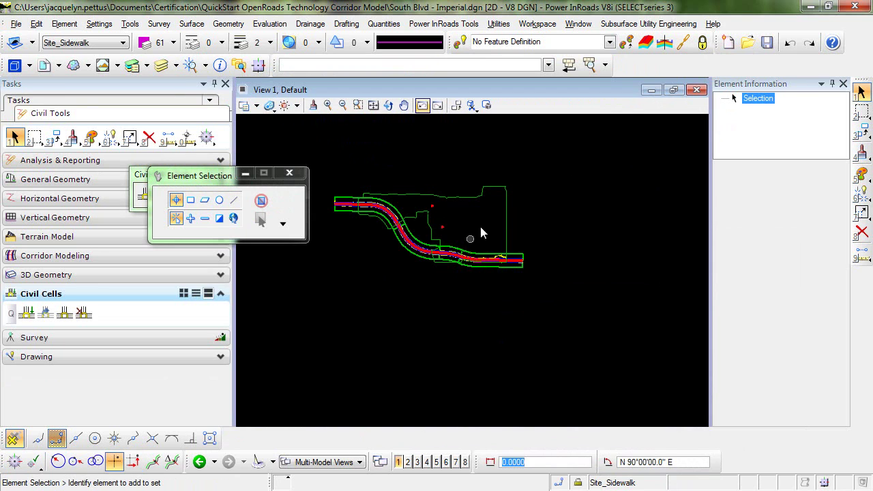
# Attach North St.-Intersection-Imperial.dgn as a reference with Nested Attachments set to No Nesting.
pyautogui.click(44, 65)
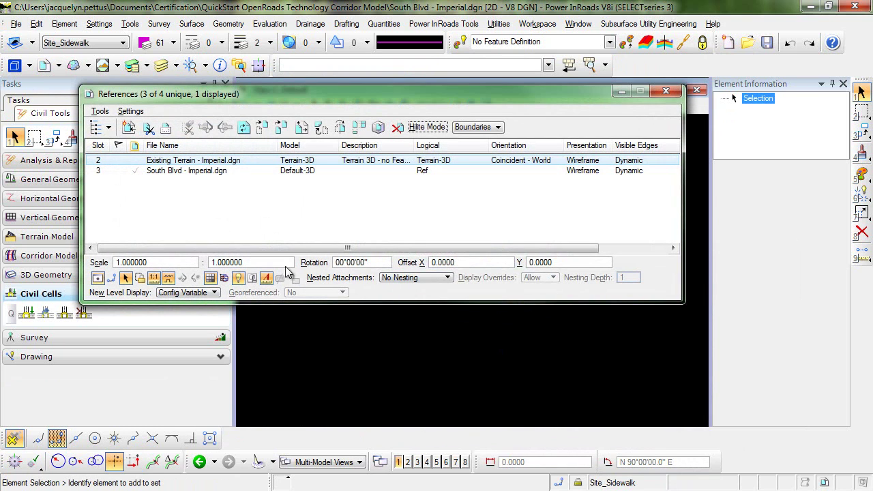
pyautogui.click(100, 112)
pyautogui.click(109, 126)
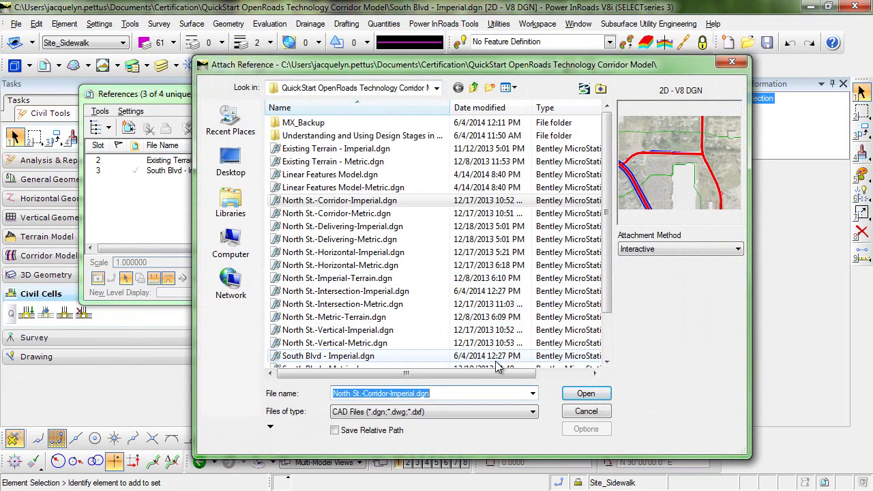
pyautogui.click(305, 292)
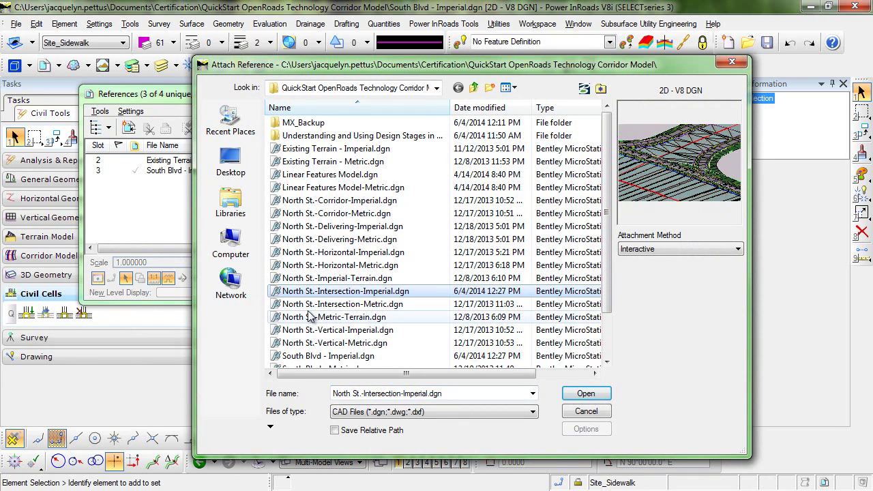
pyautogui.click(586, 394)
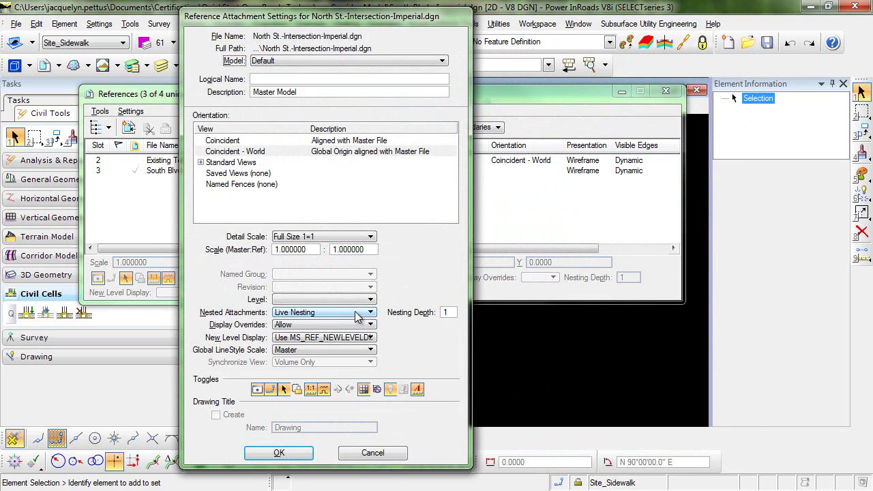
pyautogui.click(361, 312)
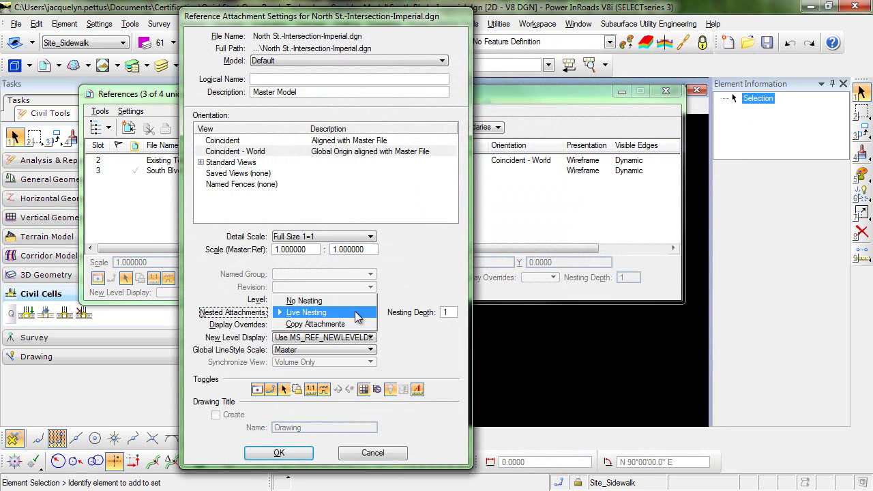
pyautogui.click(308, 301)
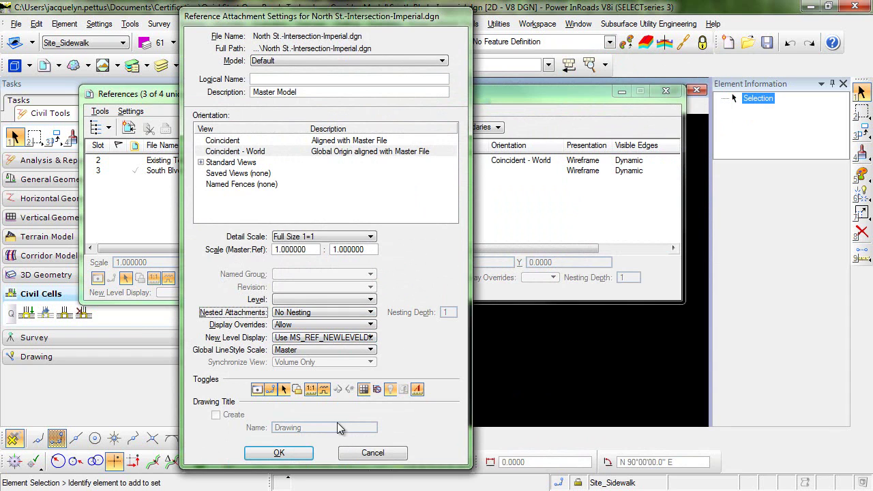
pyautogui.click(279, 452)
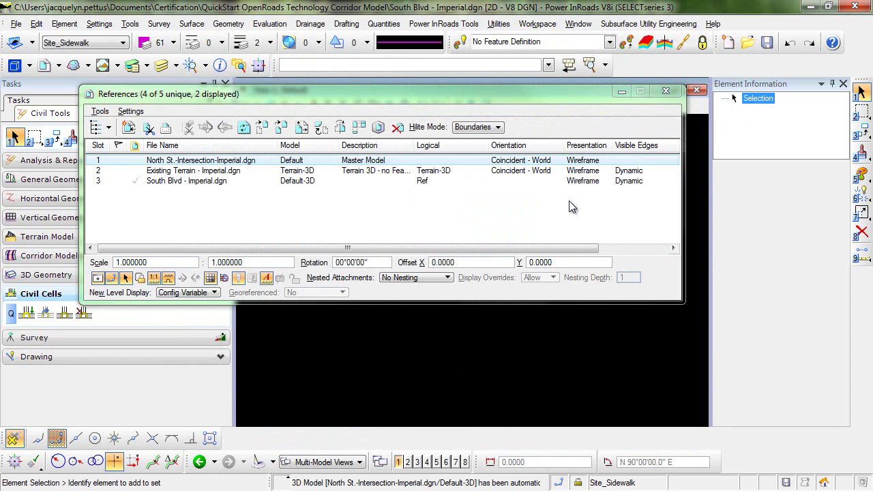
pyautogui.click(667, 91)
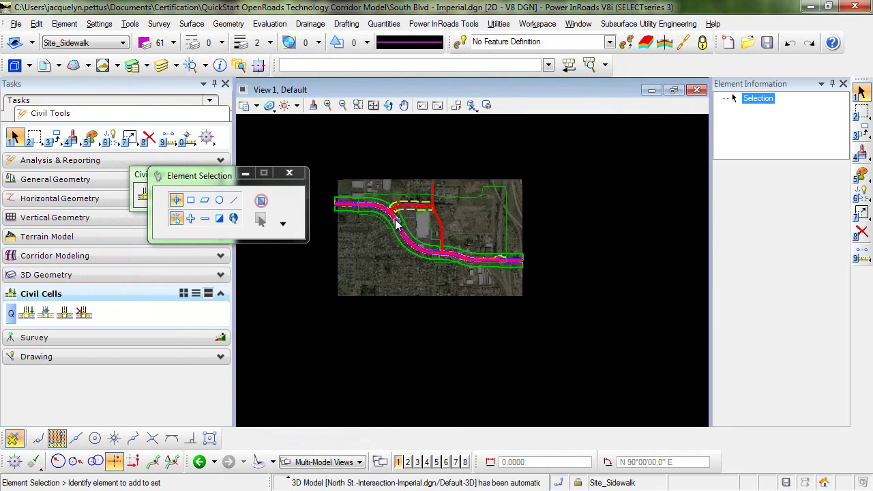
# Zoom into the South Blvd and North St. intersection to identify its curb and sidewalk lines.
pyautogui.scroll(4, 410, 235)
pyautogui.moveTo(361, 190); pyautogui.dragTo(450, 282, button='middle')
pyautogui.scroll(4, 450, 282)
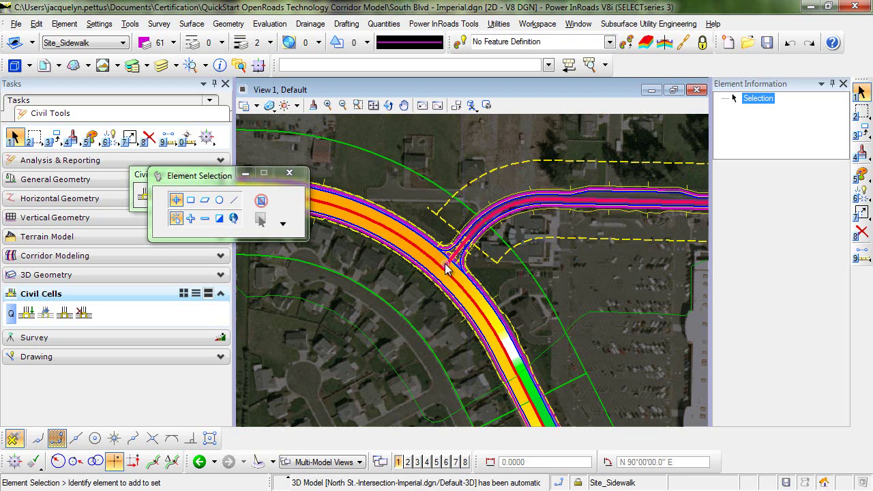
pyautogui.scroll(2, 448, 263)
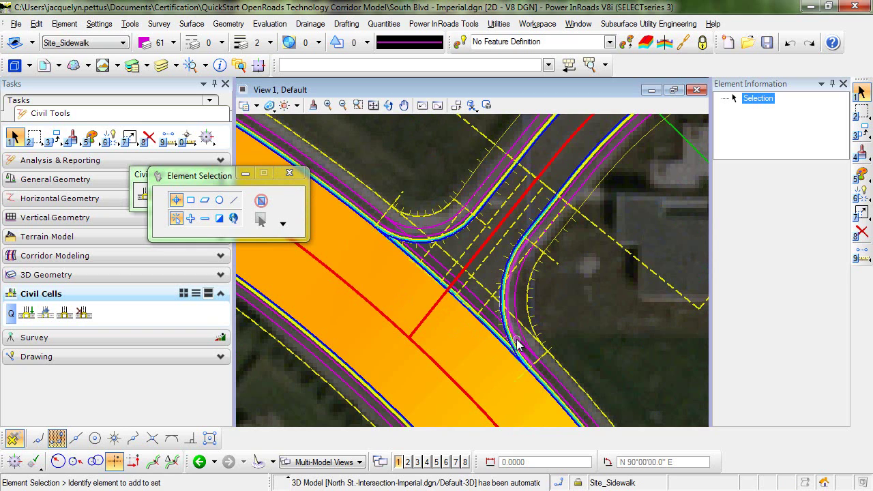
pyautogui.moveTo(515, 338)
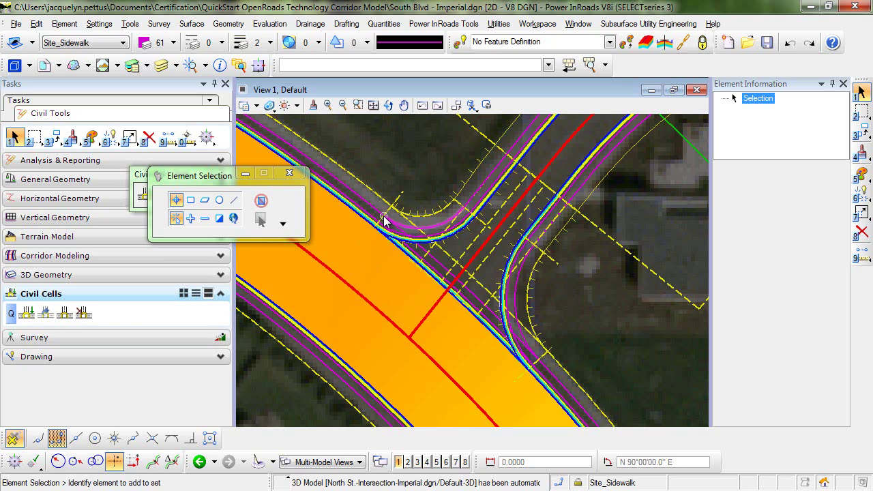
pyautogui.moveTo(384, 219)
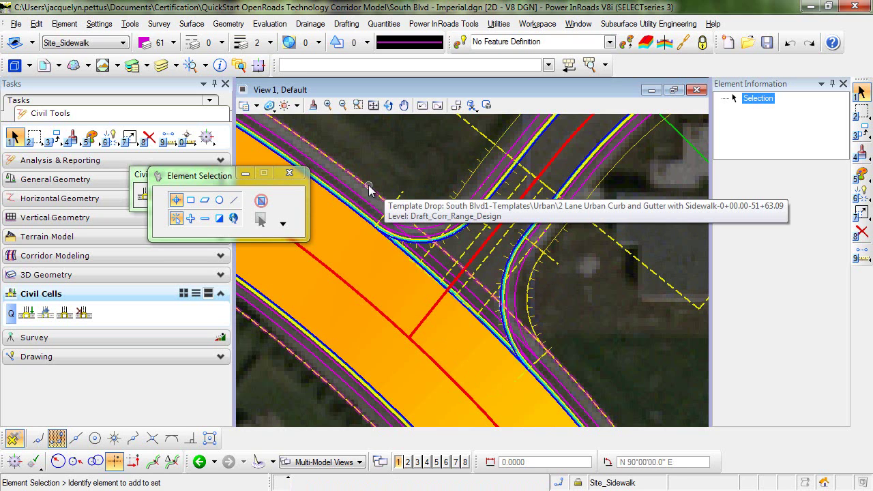
# Copy the main-line template drop, starting the new drop at station 13+59.45.
pyautogui.click(368, 190)
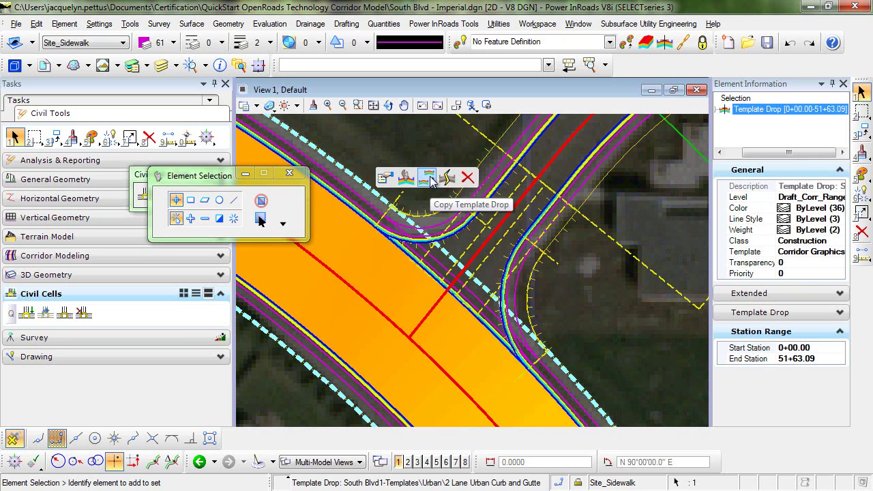
pyautogui.click(428, 178)
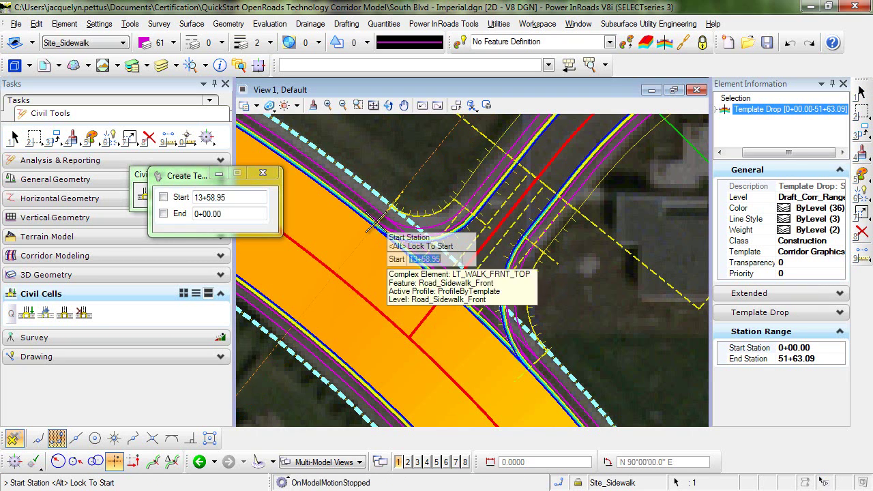
pyautogui.scroll(3, 375, 225)
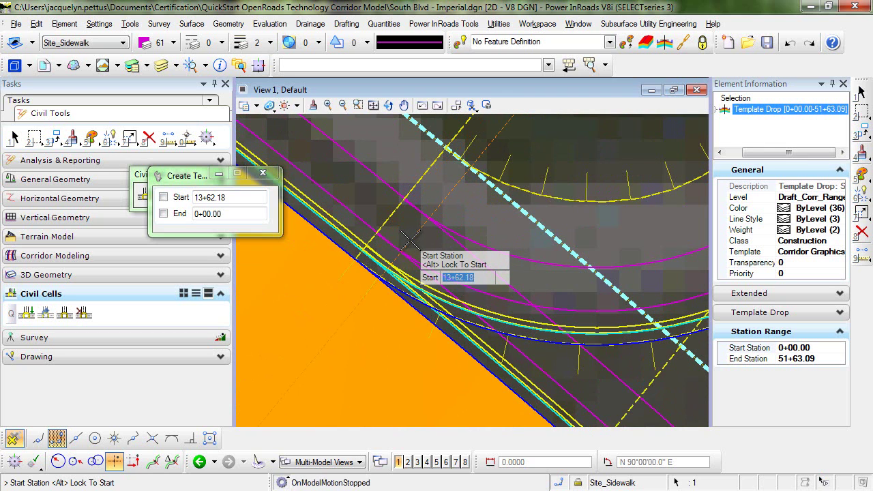
pyautogui.scroll(2, 361, 222)
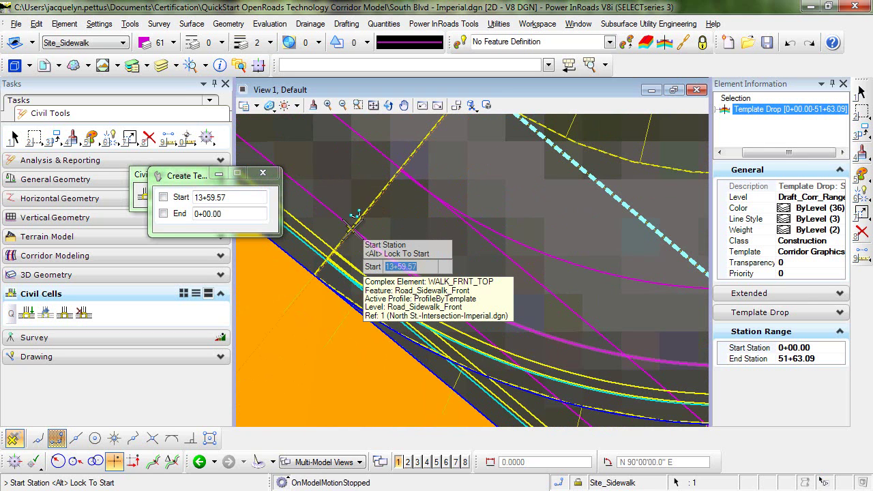
pyautogui.scroll(3, 422, 256)
pyautogui.click(426, 263)
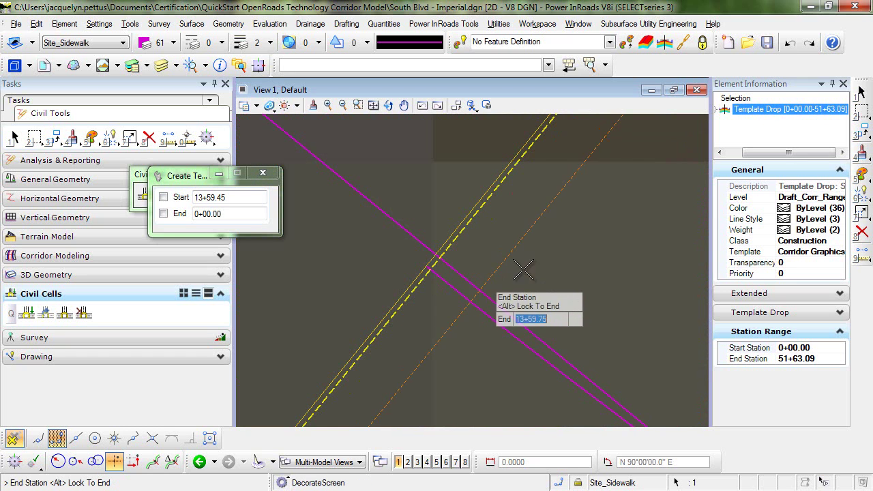
# End the copied template drop at station 14+58.20 and finish the copy.
pyautogui.scroll(-2, 538, 268)
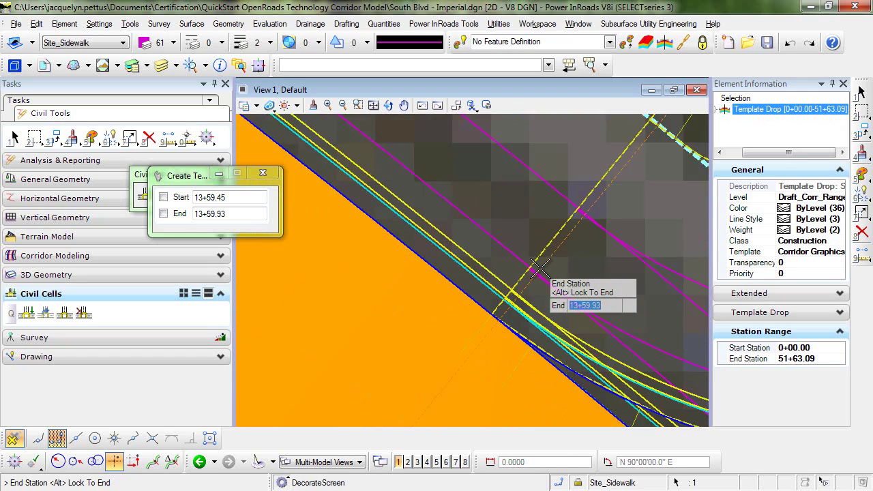
pyautogui.moveTo(614, 295); pyautogui.dragTo(492, 283, button='middle')
pyautogui.moveTo(531, 312); pyautogui.dragTo(498, 296, button='middle')
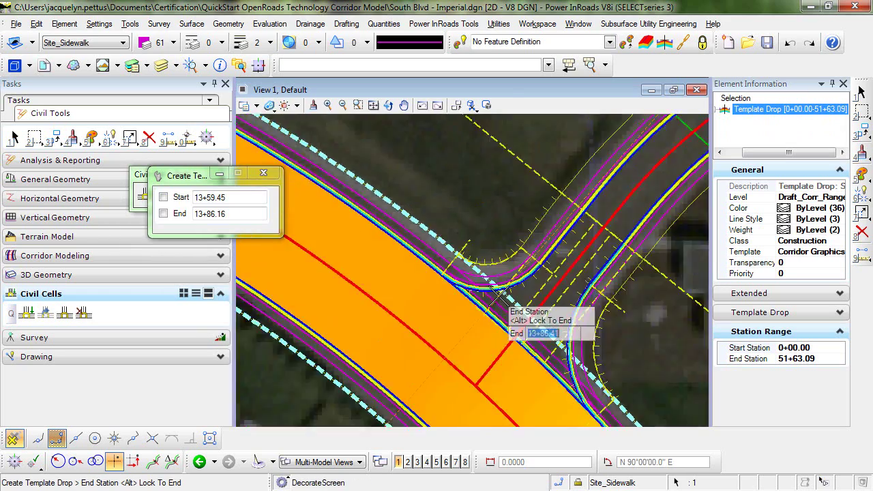
pyautogui.moveTo(503, 281); pyautogui.dragTo(448, 263, button='middle')
pyautogui.scroll(2, 468, 292)
pyautogui.scroll(3, 478, 341)
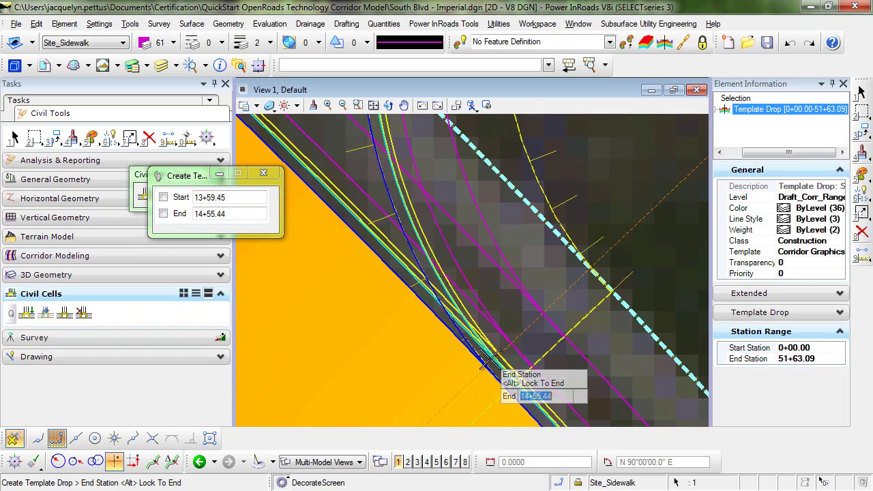
pyautogui.scroll(2, 539, 355)
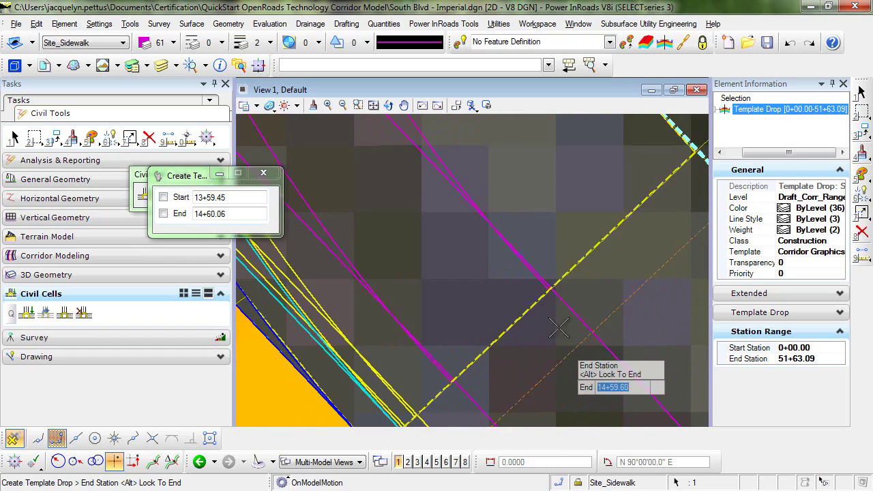
pyautogui.click(547, 290)
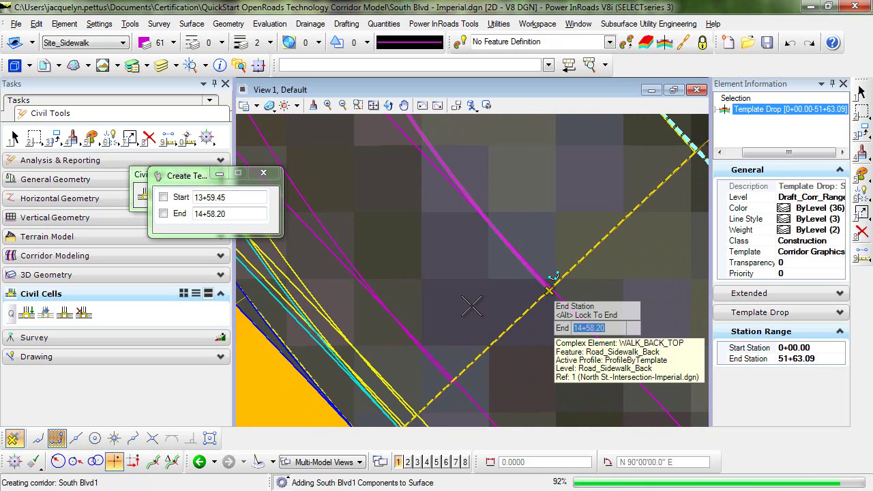
pyautogui.rightClick(472, 309)
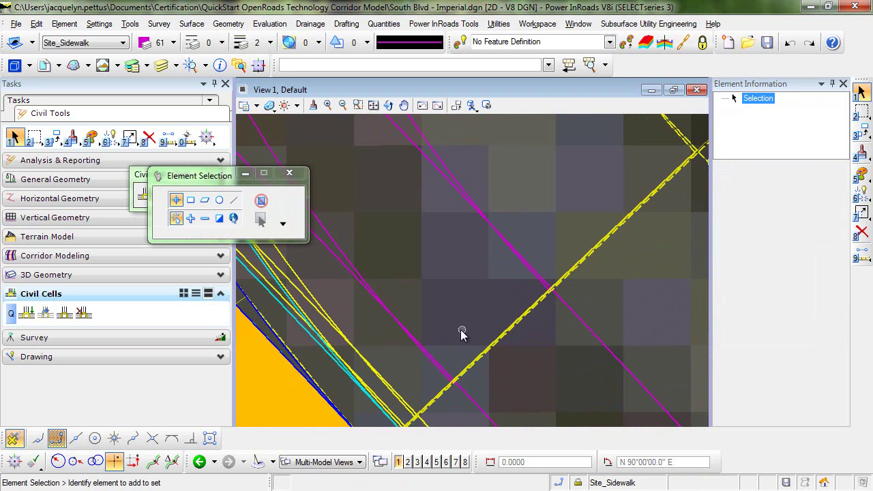
# Select the new 13+59.45–14+58.20 template drop and start Edit Template Drop on it.
pyautogui.scroll(-3, 463, 327)
pyautogui.scroll(1, 517, 330)
pyautogui.scroll(-2, 517, 330)
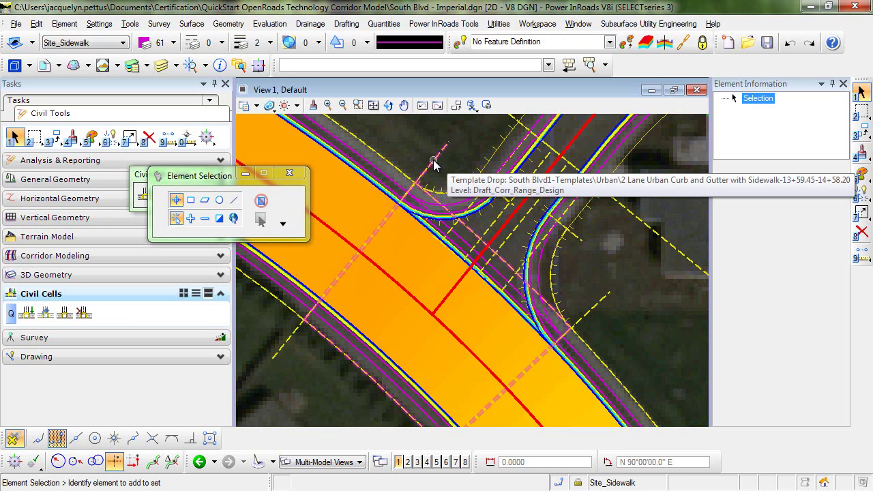
pyautogui.click(434, 163)
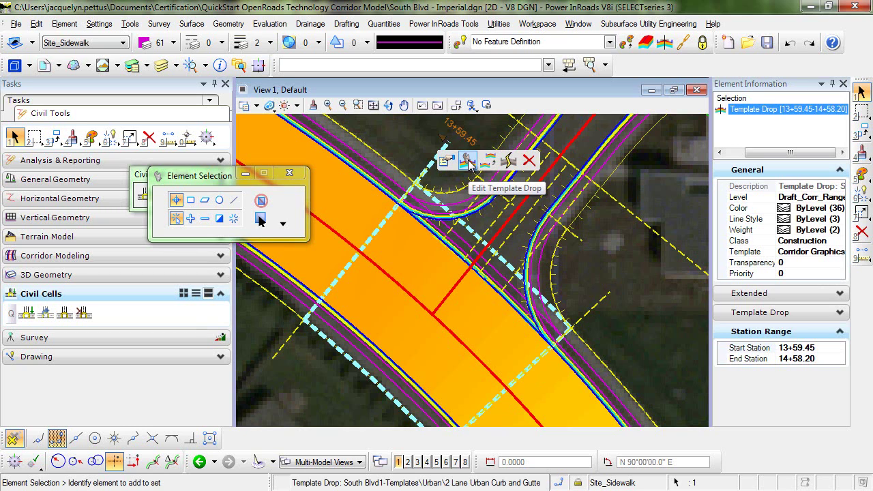
pyautogui.click(468, 161)
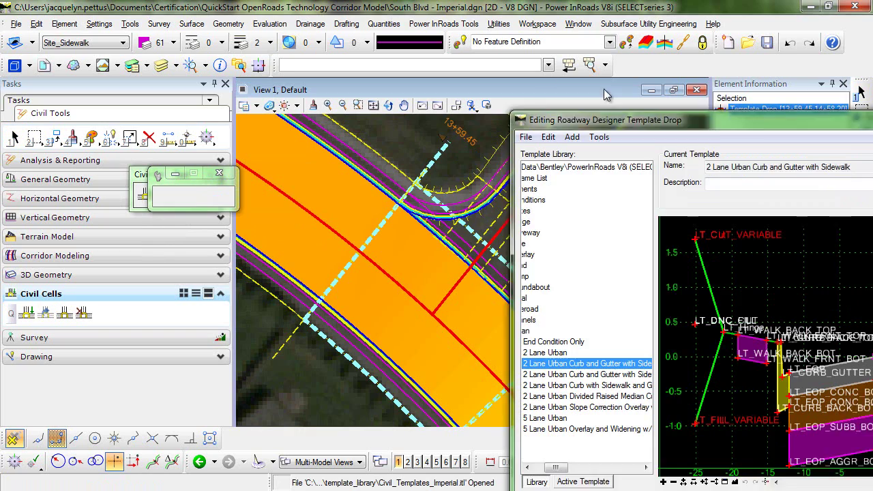
# Delete the left sidewalk and side slopes from the 13+59.45–14+58.20 template drop.
pyautogui.moveTo(706, 115); pyautogui.dragTo(421, 15)
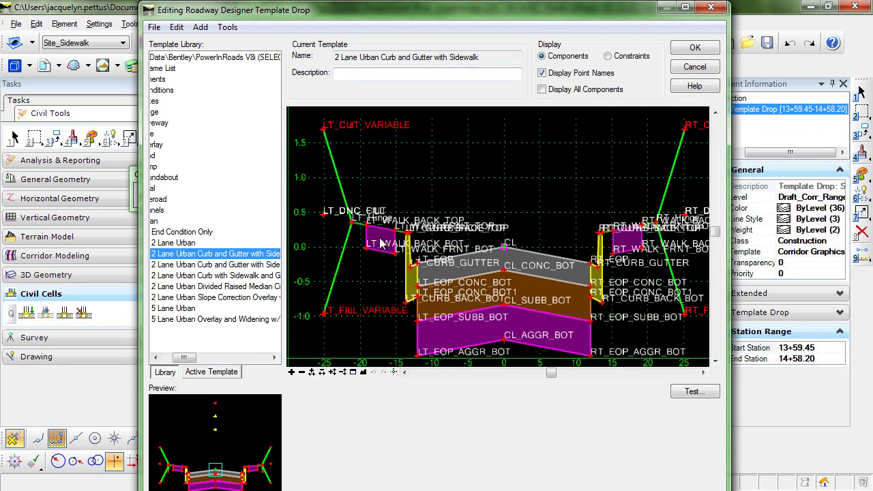
pyautogui.rightClick(369, 274)
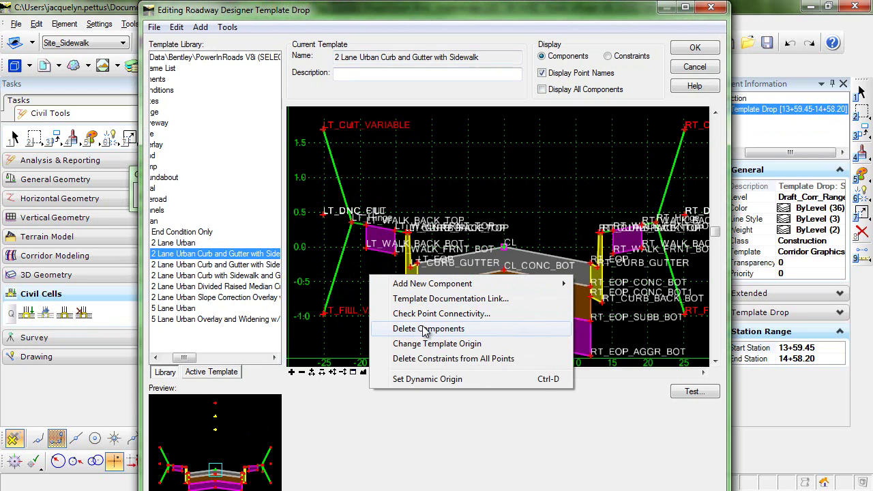
pyautogui.click(425, 329)
pyautogui.moveTo(353, 267)
pyautogui.mouseDown()
pyautogui.moveTo(345, 216)
pyautogui.moveTo(361, 207)
pyautogui.moveTo(372, 214)
pyautogui.moveTo(379, 268)
pyautogui.moveTo(395, 267)
pyautogui.moveTo(433, 232)
pyautogui.mouseUp()
pyautogui.scroll(1, 378, 236)
# Delete the remaining left curb components and accept the edited template drop.
pyautogui.rightClick(356, 256)
pyautogui.click(409, 310)
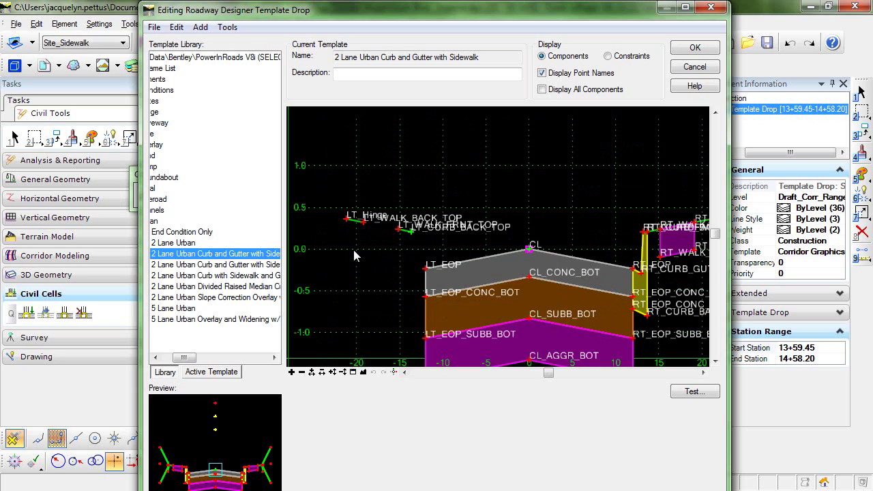
pyautogui.moveTo(353, 249)
pyautogui.mouseDown()
pyautogui.moveTo(358, 204)
pyautogui.moveTo(396, 197)
pyautogui.moveTo(401, 245)
pyautogui.mouseUp()
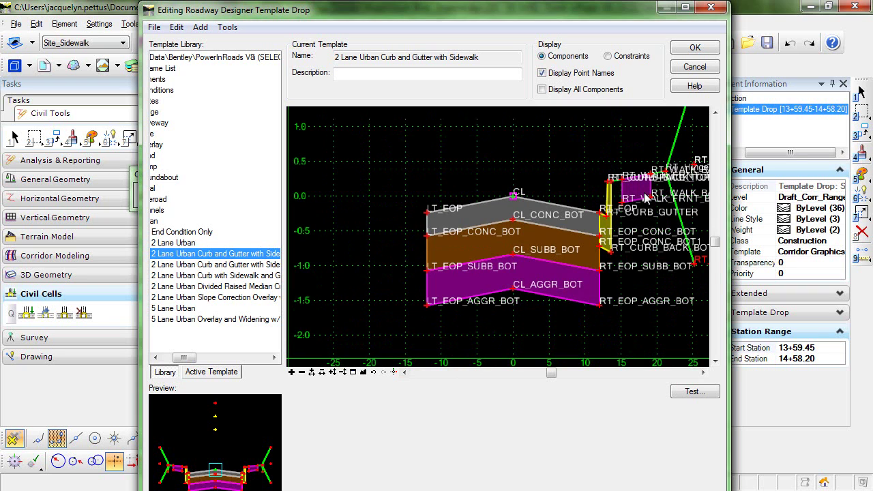
pyautogui.moveTo(611, 235)
pyautogui.moveTo(425, 215)
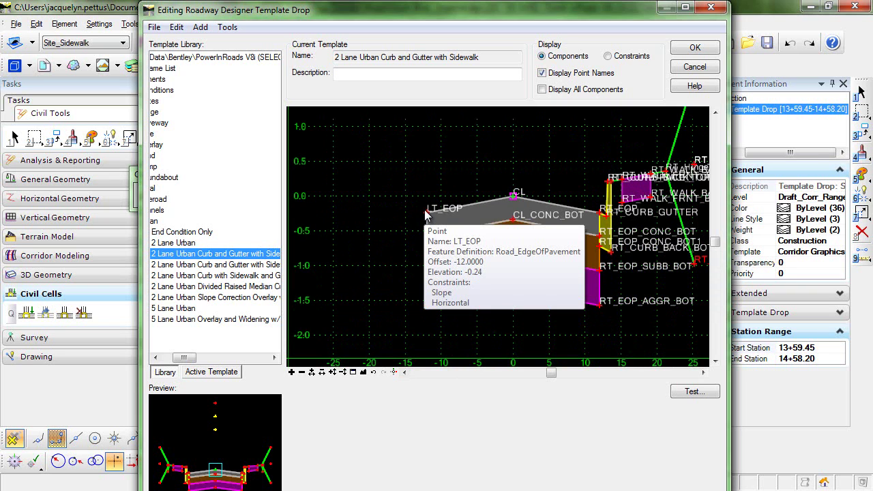
pyautogui.click(695, 49)
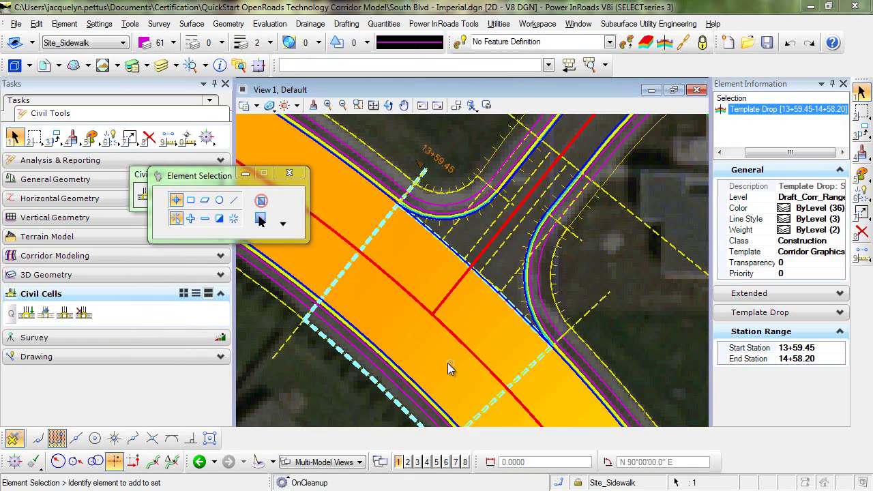
# Fit the rebuilt South Blvd corridor in the view and show the File menu's recent files.
pyautogui.press('q')
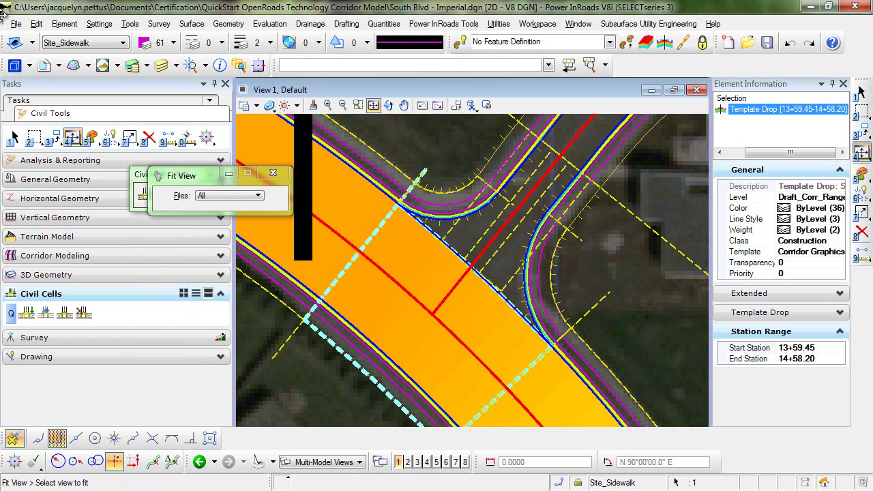
pyautogui.click(17, 25)
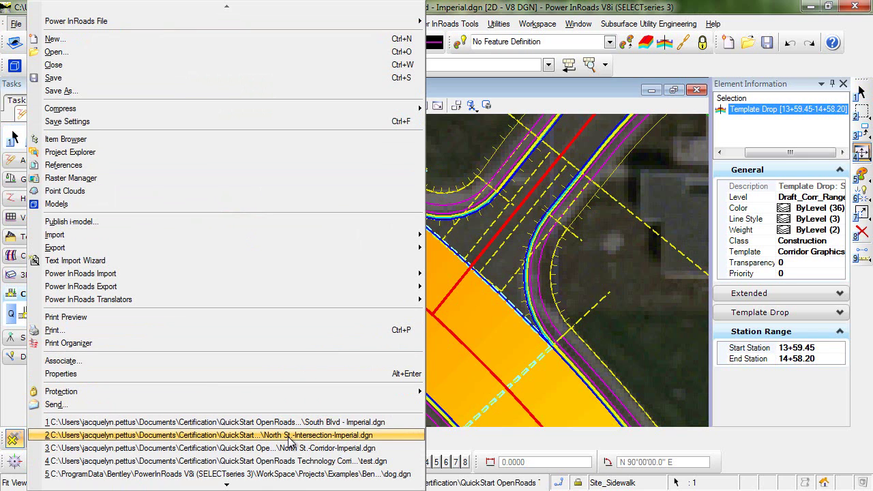
# Reopen North St.-Intersection-Imperial.dgn and maximize 3D View 6.
pyautogui.click(338, 437)
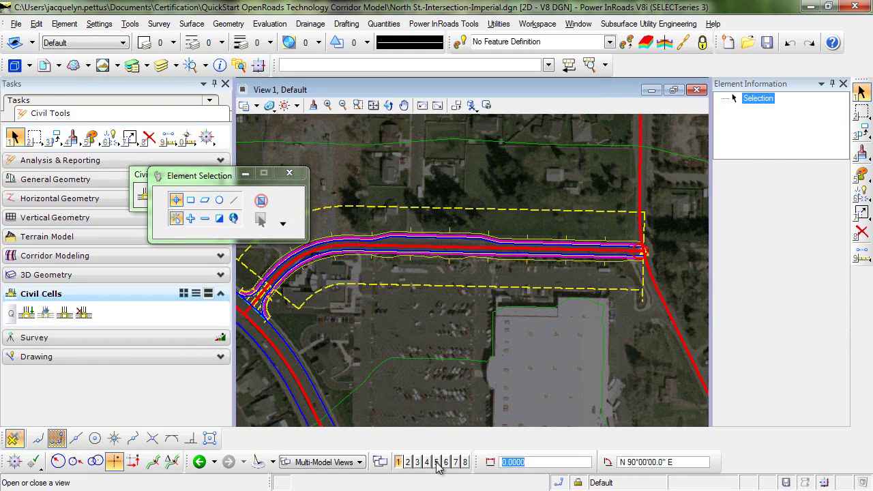
pyautogui.click(447, 462)
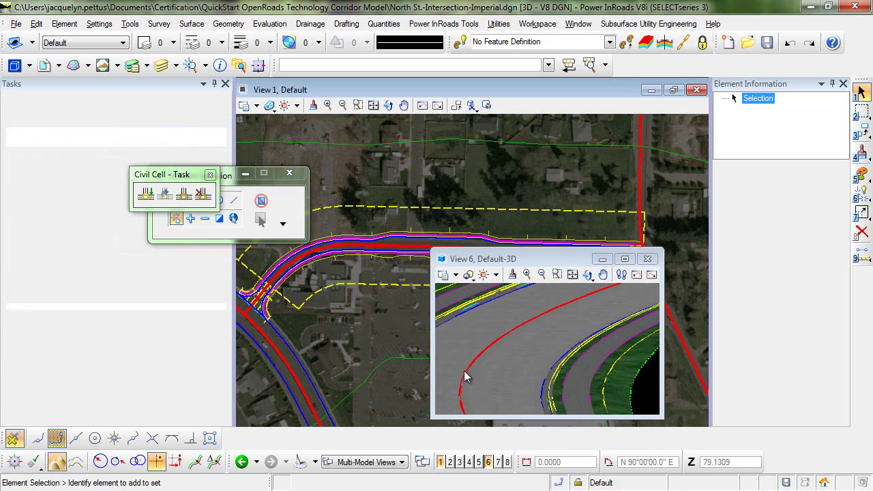
pyautogui.click(626, 259)
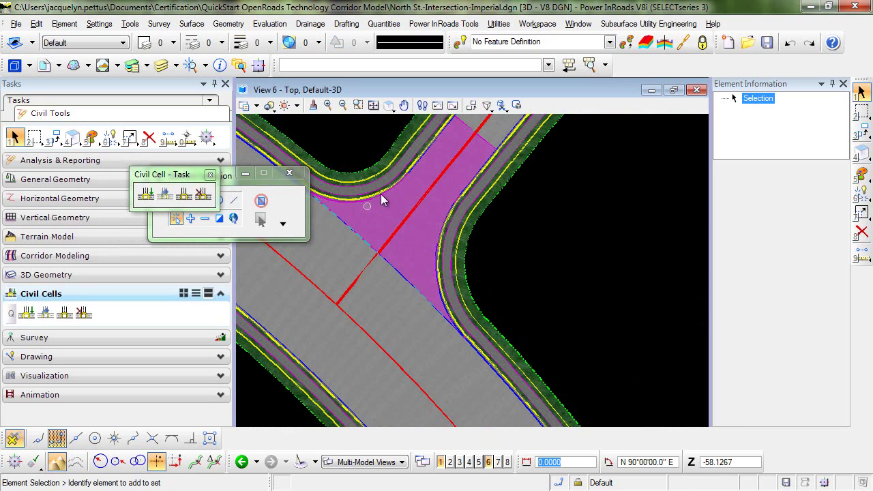
# Rotate View 6 about the curb corner into a tilted 3D perspective of the intersection.
pyautogui.click(388, 106)
pyautogui.click(409, 121)
pyautogui.click(446, 267)
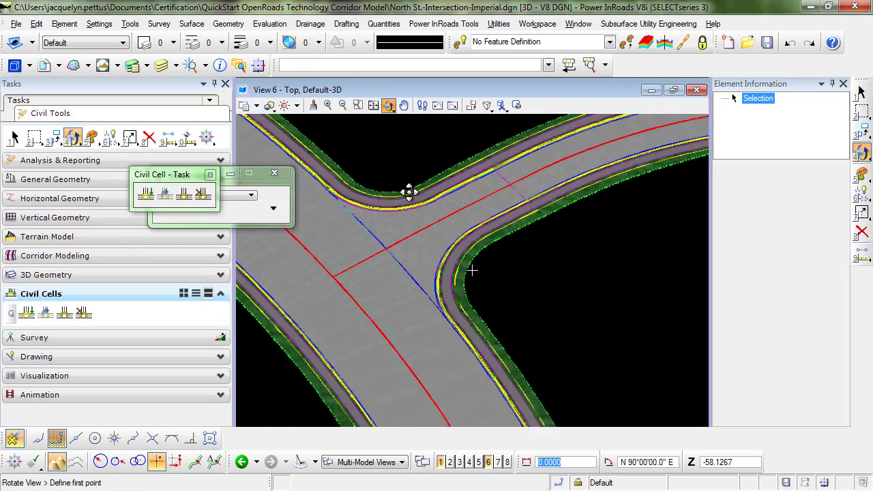
pyautogui.click(437, 249)
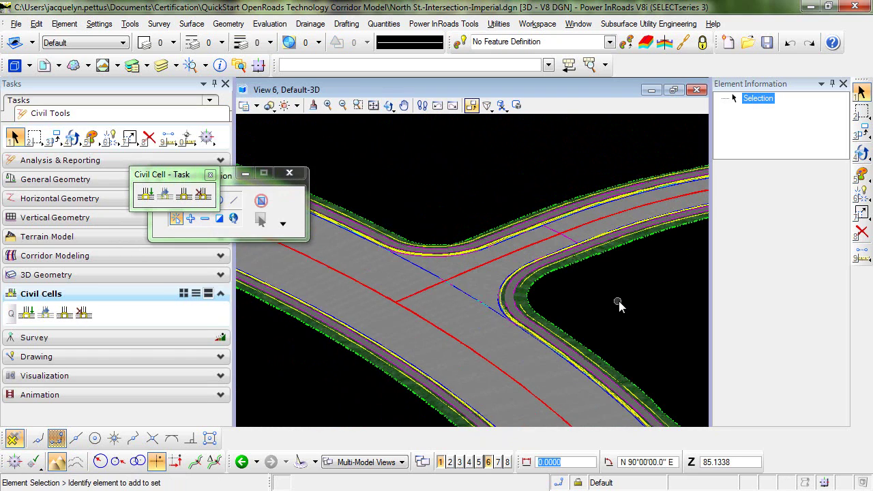